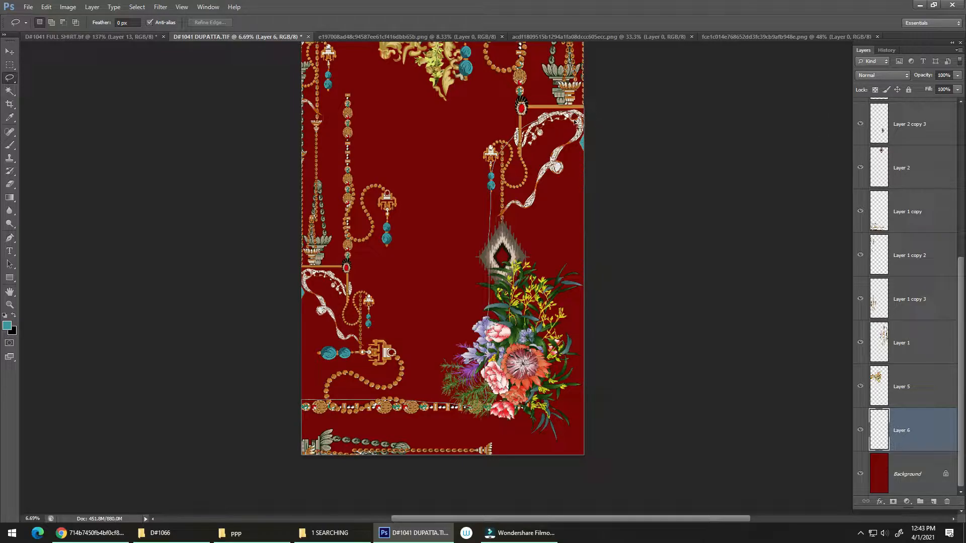
# Step: Lasso the flower-side panel and bottom strip on Layer 6, and apply a teal-to-transparent gradient fading downward from the ribbon
pyautogui.moveTo(575, 121); pyautogui.dragTo(520, 146)
pyautogui.press('shift')
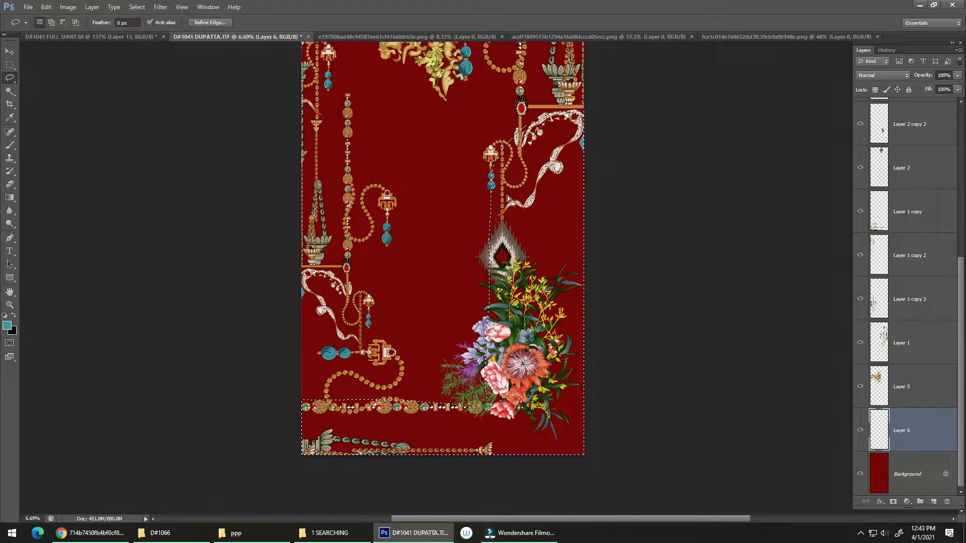
pyautogui.press('g')
pyautogui.moveTo(551, 125); pyautogui.dragTo(551, 266)
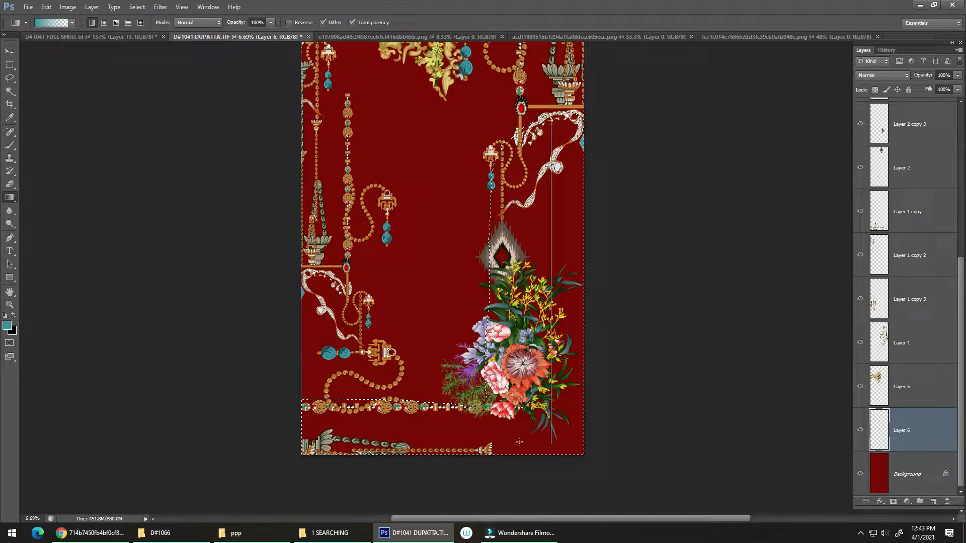
pyautogui.moveTo(509, 423); pyautogui.dragTo(507, 421)
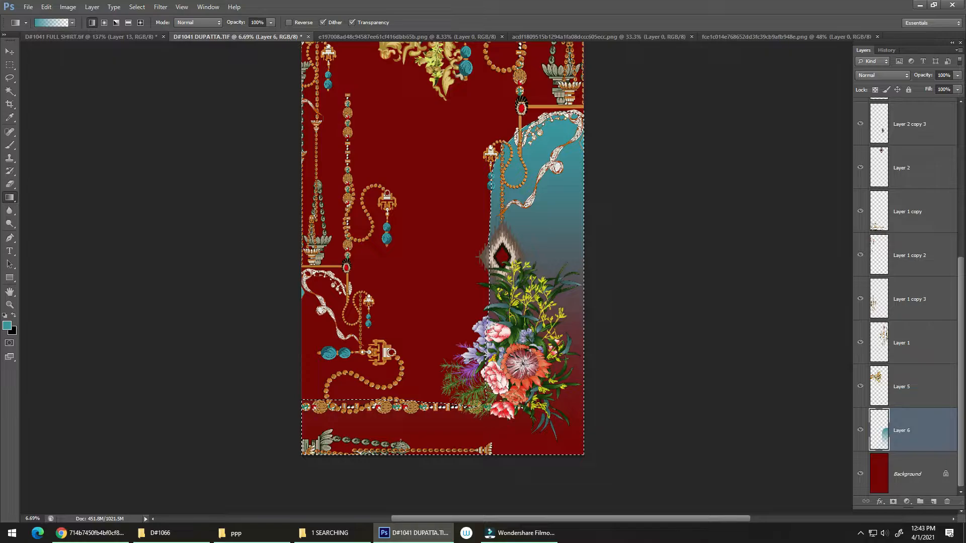
# Step: Try several teal-to-transparent gradients of different lengths rising from the bottom edge of the selection, undoing each one
pyautogui.moveTo(401, 443); pyautogui.dragTo(401, 445)
pyautogui.hotkey('ctrl', 'z')
pyautogui.moveTo(410, 430); pyautogui.dragTo(410, 431)
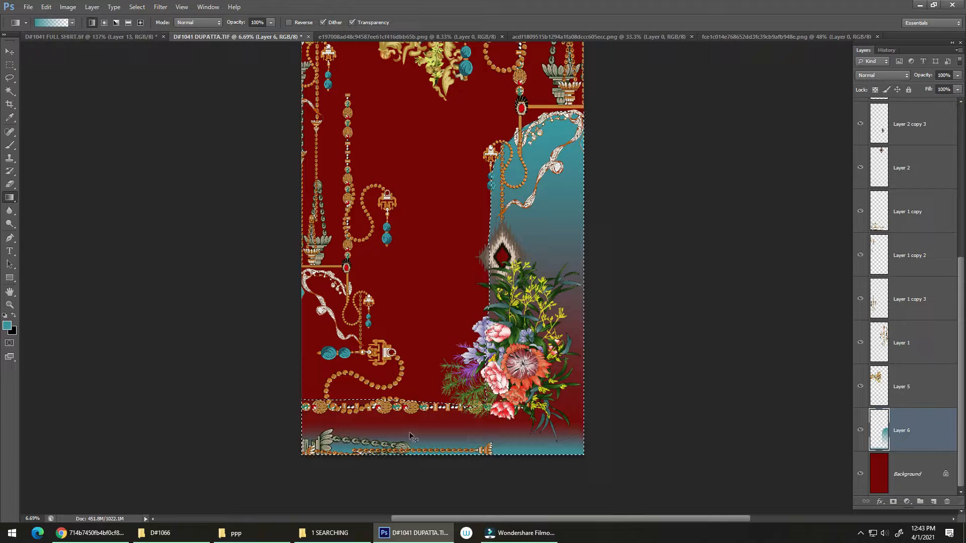
pyautogui.hotkey('ctrl', 'z')
pyautogui.moveTo(418, 390); pyautogui.dragTo(415, 454)
pyautogui.moveTo(415, 387); pyautogui.dragTo(416, 453)
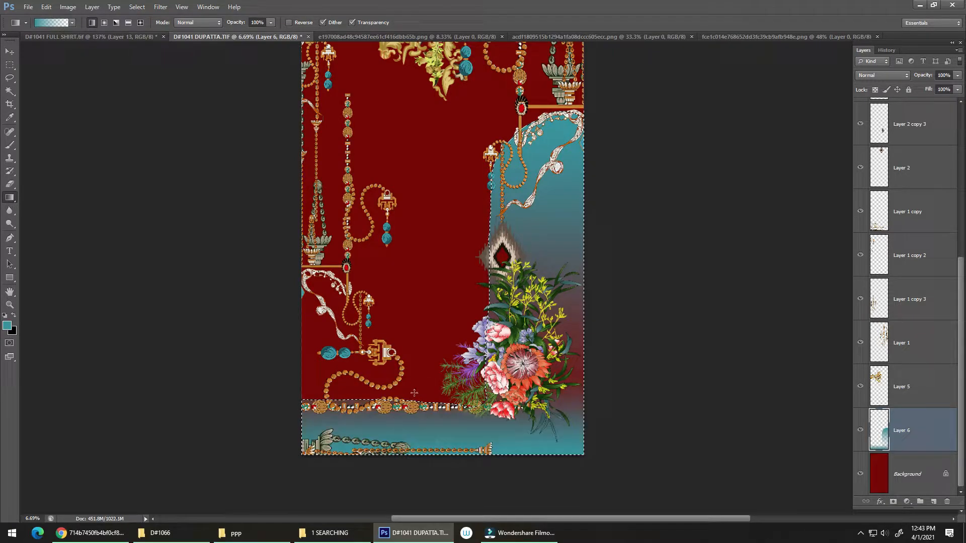
pyautogui.hotkey('ctrl', 'z')
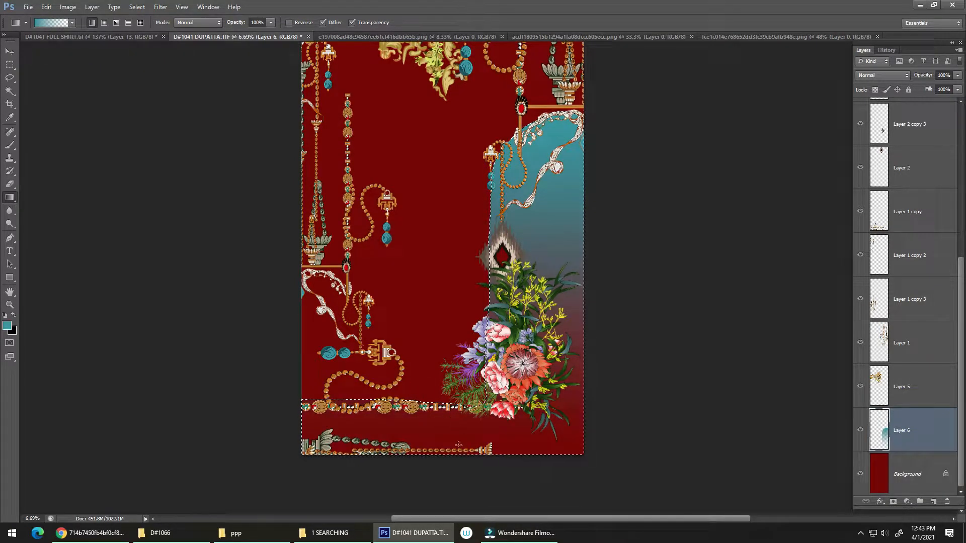
pyautogui.moveTo(436, 458); pyautogui.dragTo(443, 264)
pyautogui.moveTo(445, 308); pyautogui.dragTo(445, 311)
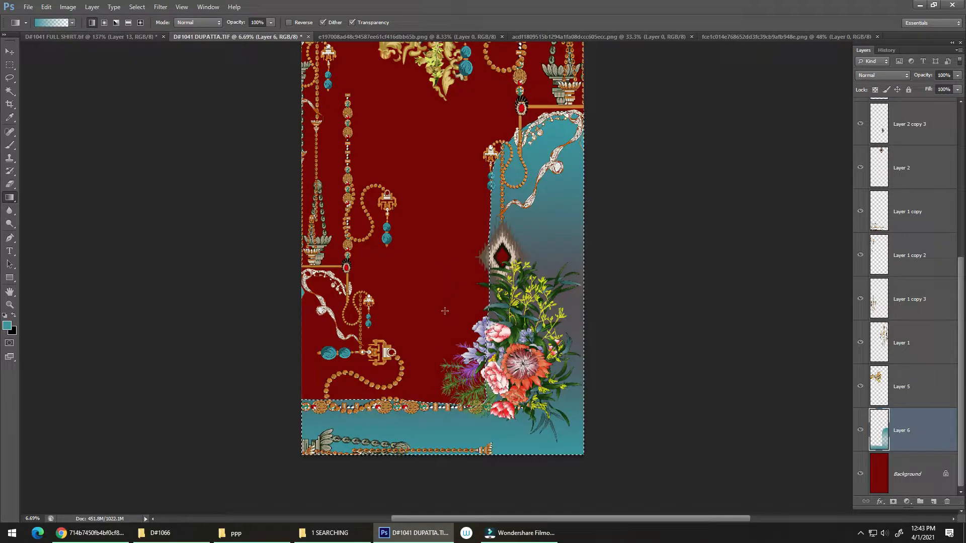
pyautogui.hotkey('ctrl', 'z')
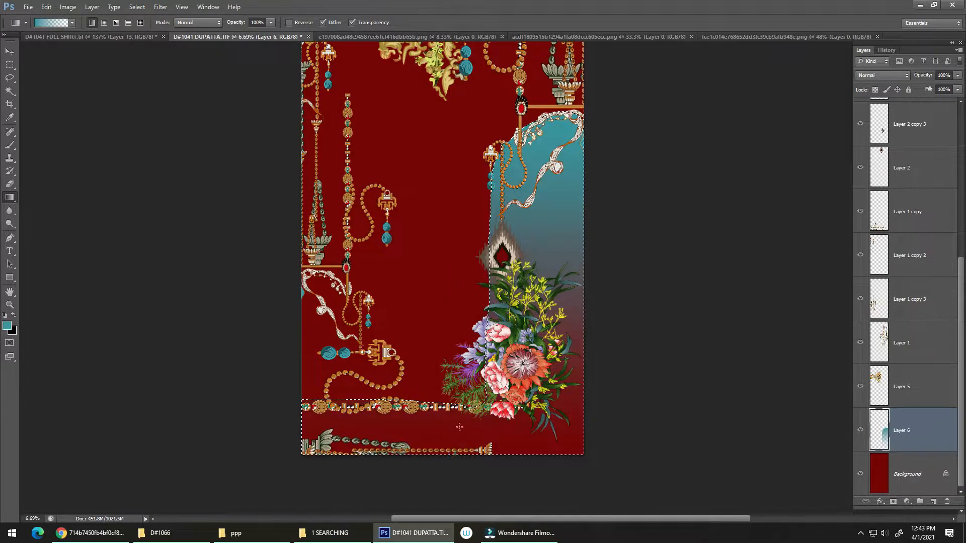
# Step: Apply a teal-to-transparent gradient fading upward from the bottom edge through the border strip
pyautogui.moveTo(458, 357); pyautogui.dragTo(450, 392)
pyautogui.hotkey('ctrl', 'd')
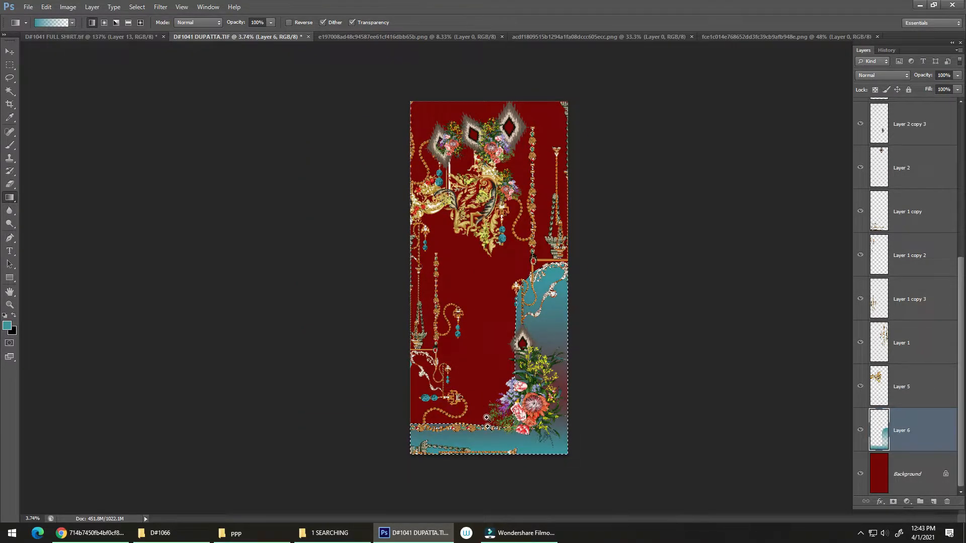
pyautogui.moveTo(487, 427); pyautogui.dragTo(507, 353)
pyautogui.moveTo(470, 399)
pyautogui.mouseDown()
pyautogui.moveTo(482, 428)
pyautogui.moveTo(483, 385)
pyautogui.moveTo(469, 388)
pyautogui.mouseUp()
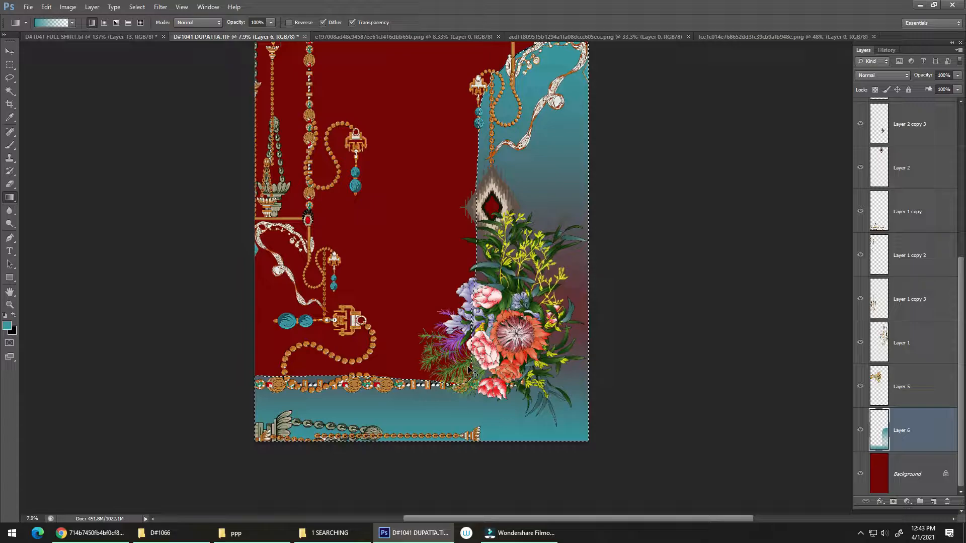
# Step: Fill the selected panel and bottom strip with solid teal on Layer 6, deselect, and review the whole design
pyautogui.hotkey('alt', 'Delete')
pyautogui.hotkey('ctrl', 'd')
pyautogui.moveTo(468, 326); pyautogui.dragTo(480, 333)
pyautogui.moveTo(332, 412); pyautogui.dragTo(334, 413)
pyautogui.moveTo(155, 341); pyautogui.dragTo(291, 298)
pyautogui.moveTo(233, 322); pyautogui.dragTo(359, 396)
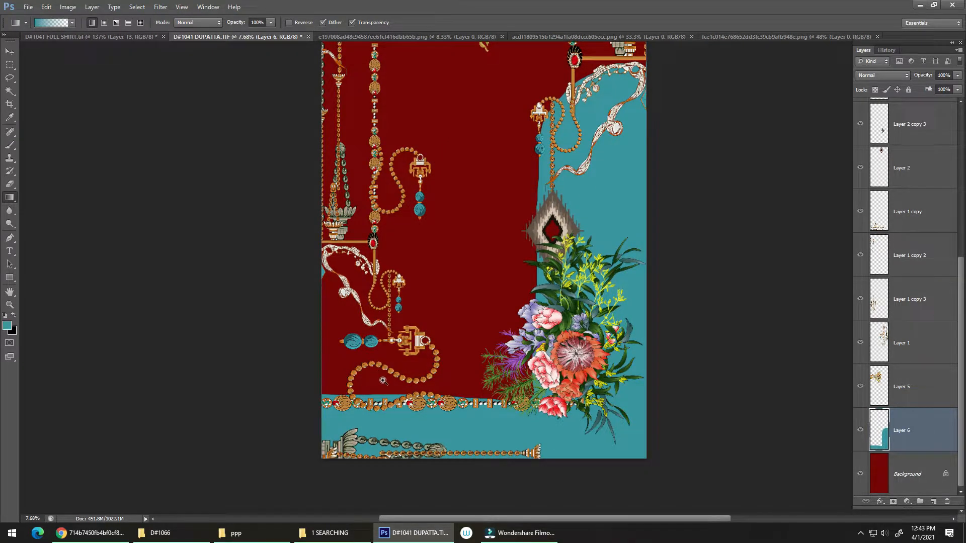
pyautogui.moveTo(383, 381); pyautogui.dragTo(380, 375)
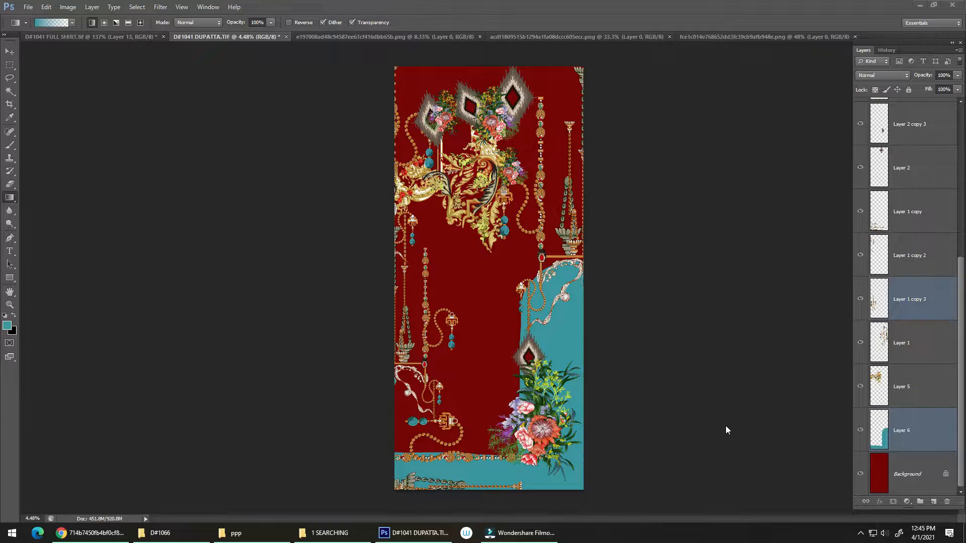
pyautogui.click(719, 426)
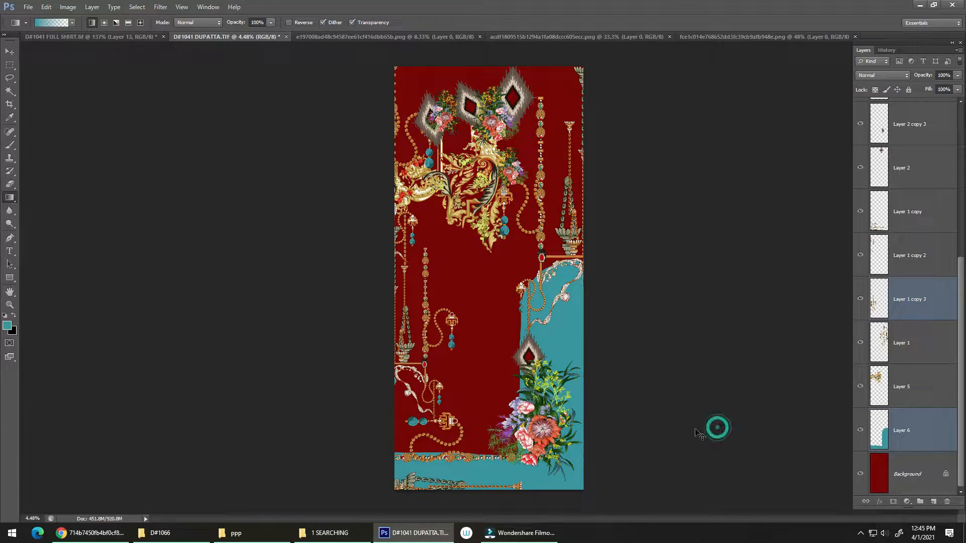
# Step: Step back through the history to remove the solid teal fill and the earlier gradients from Layer 6
pyautogui.hotkey('ctrl', 'alt', 'z')
pyautogui.hotkey('ctrl', 'alt', 'z')
pyautogui.hotkey('ctrl', 'alt', 'z')
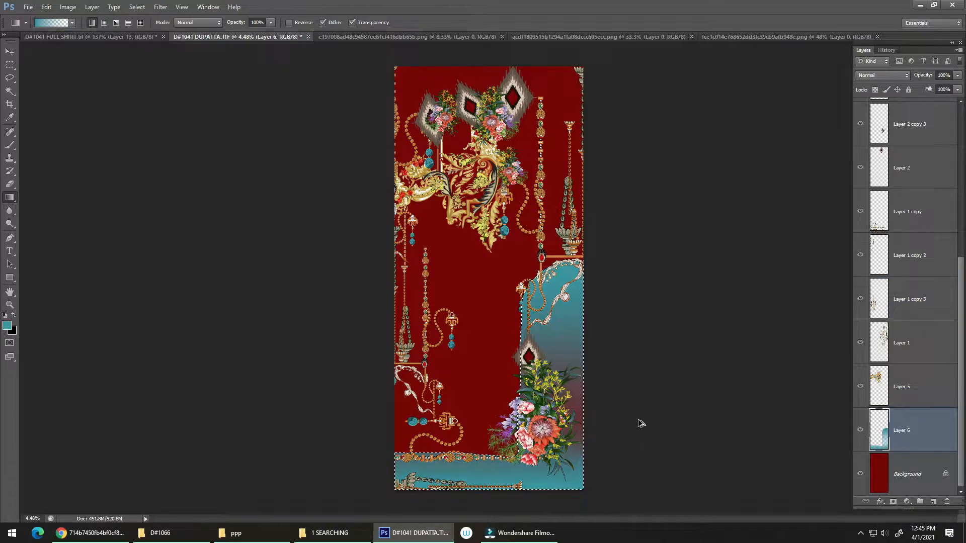
pyautogui.hotkey('ctrl', 'alt', 'z')
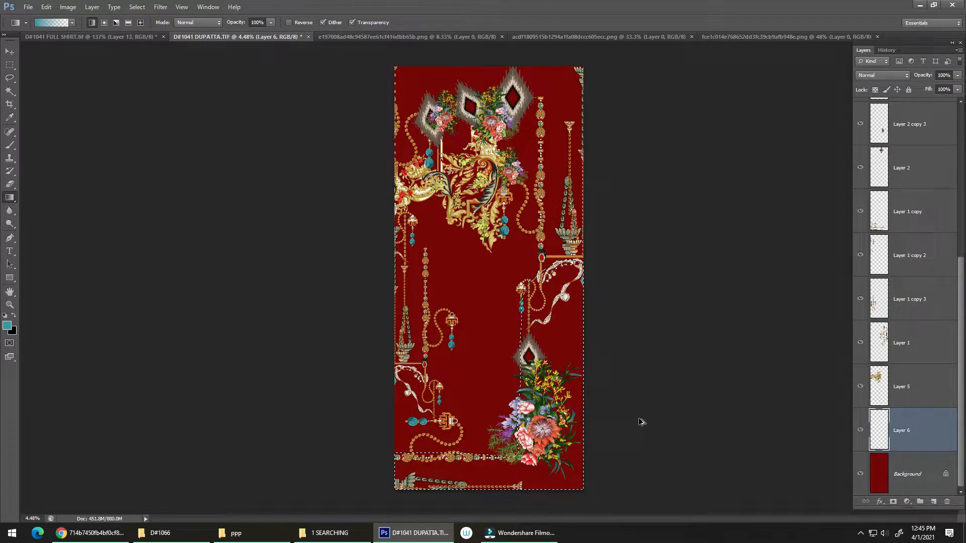
# Step: Lasso the upper part of the dupatta around the gold ornament, diamonds and hanging chains, out to the canvas edges
pyautogui.moveTo(523, 114); pyautogui.dragTo(560, 135)
pyautogui.moveTo(544, 192); pyautogui.dragTo(524, 298)
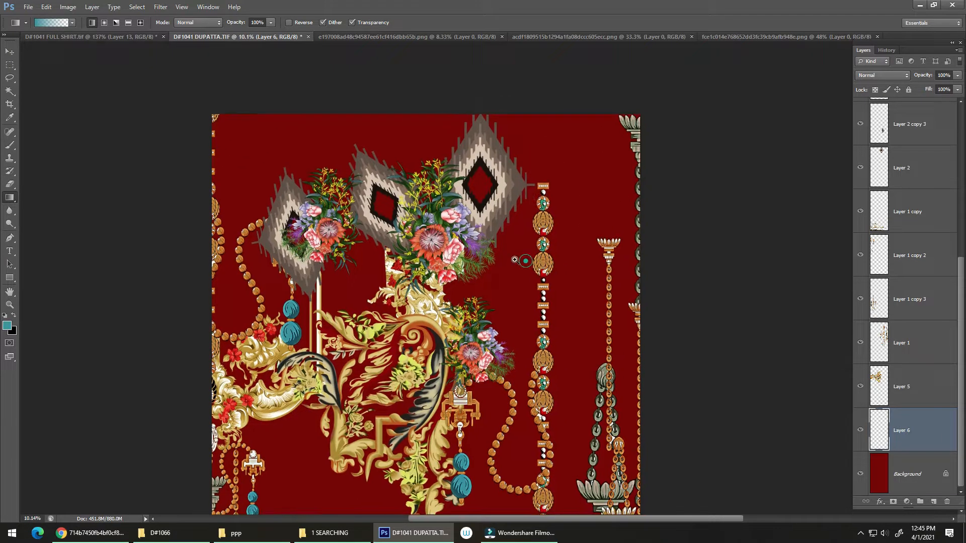
pyautogui.moveTo(522, 261); pyautogui.dragTo(454, 251)
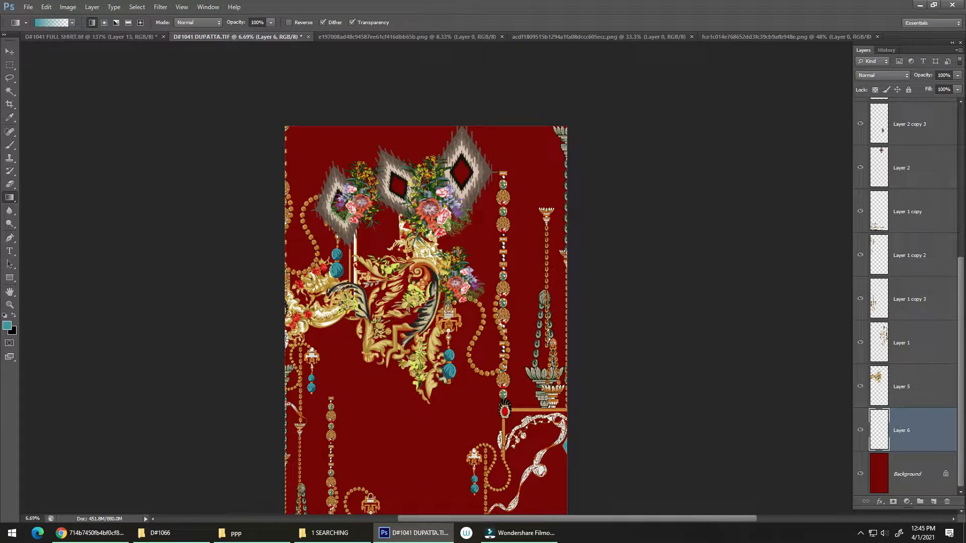
pyautogui.press('l')
pyautogui.moveTo(243, 110)
pyautogui.mouseDown()
pyautogui.moveTo(532, 135)
pyautogui.moveTo(611, 283)
pyautogui.moveTo(573, 412)
pyautogui.mouseUp()
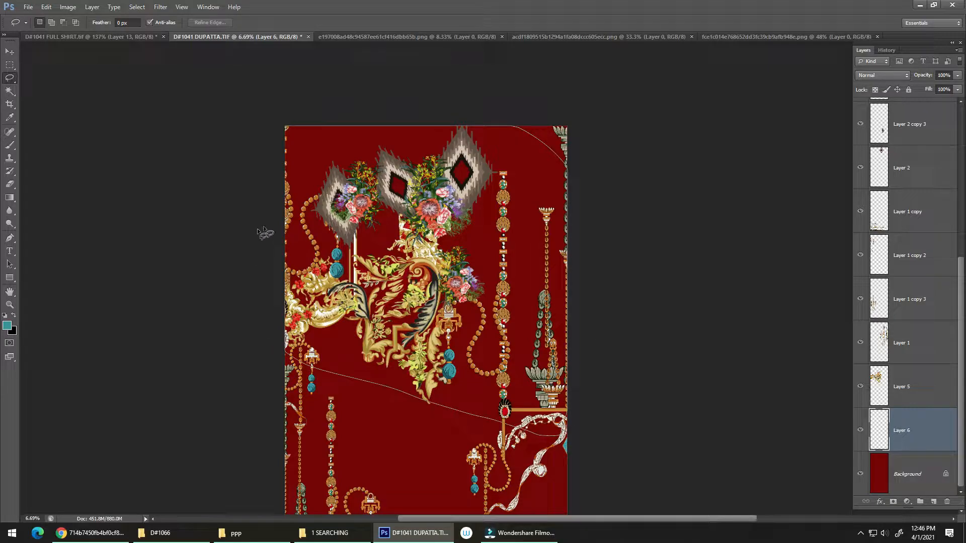
pyautogui.moveTo(488, 125); pyautogui.dragTo(488, 124)
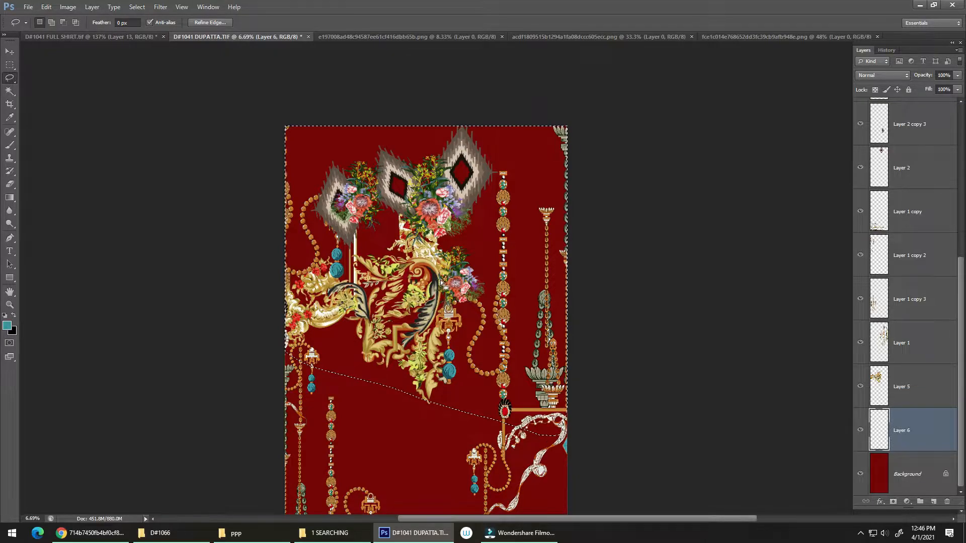
# Step: Refine the selection's lower edge to exclude the ribbon corner beneath the horizontal bar with the red gem
pyautogui.press('shift')
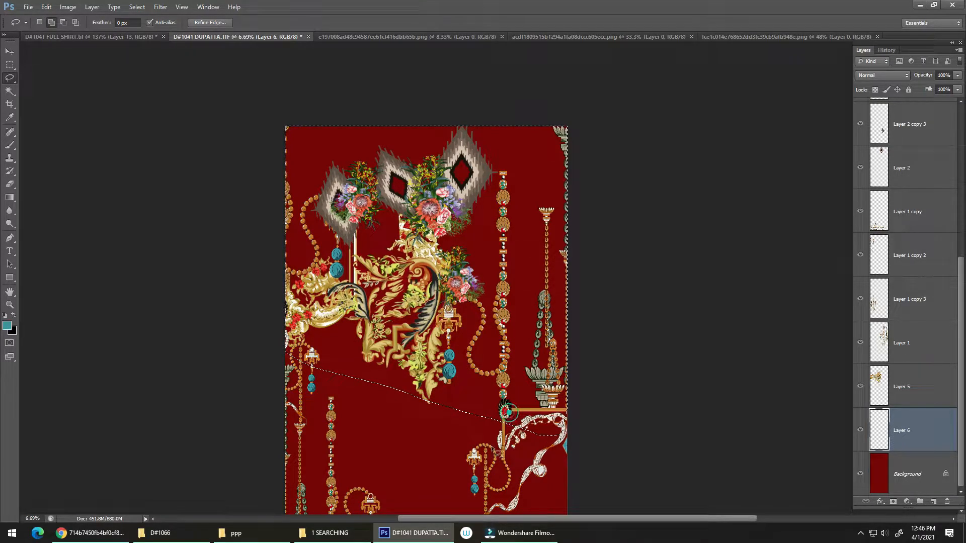
pyautogui.moveTo(508, 412)
pyautogui.mouseDown()
pyautogui.moveTo(598, 426)
pyautogui.moveTo(521, 478)
pyautogui.moveTo(514, 418)
pyautogui.mouseUp()
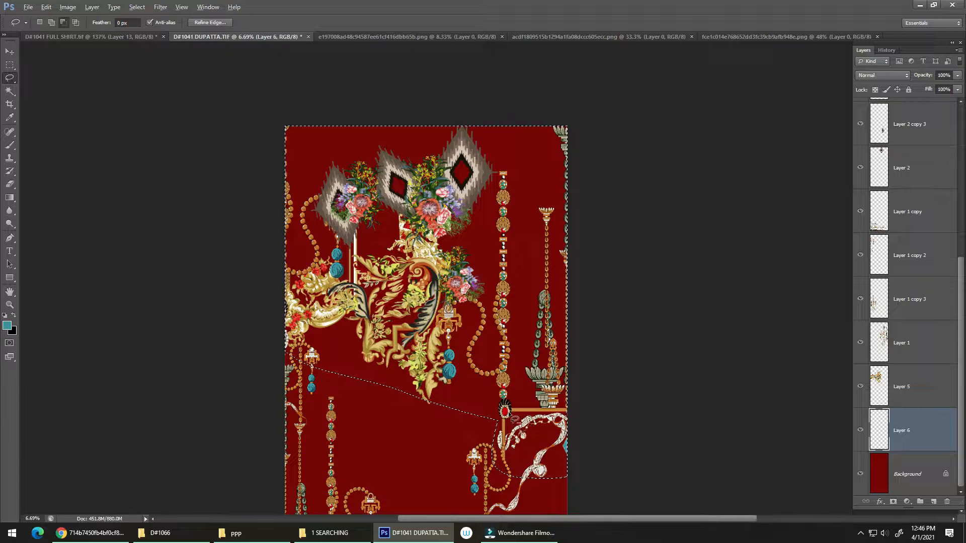
pyautogui.hotkey('ctrl', 'z')
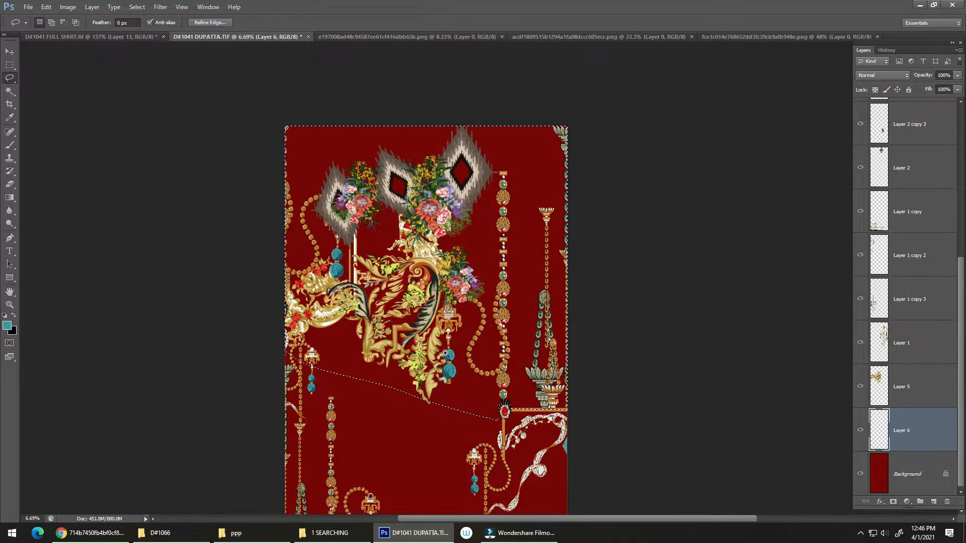
# Step: Fill the upper selection on Layer 6 with a teal-to-transparent gradient fading toward the top edge, and deselect
pyautogui.moveTo(440, 363)
pyautogui.mouseDown()
pyautogui.moveTo(473, 398)
pyautogui.moveTo(433, 392)
pyautogui.moveTo(486, 382)
pyautogui.moveTo(412, 364)
pyautogui.mouseUp()
pyautogui.press('g')
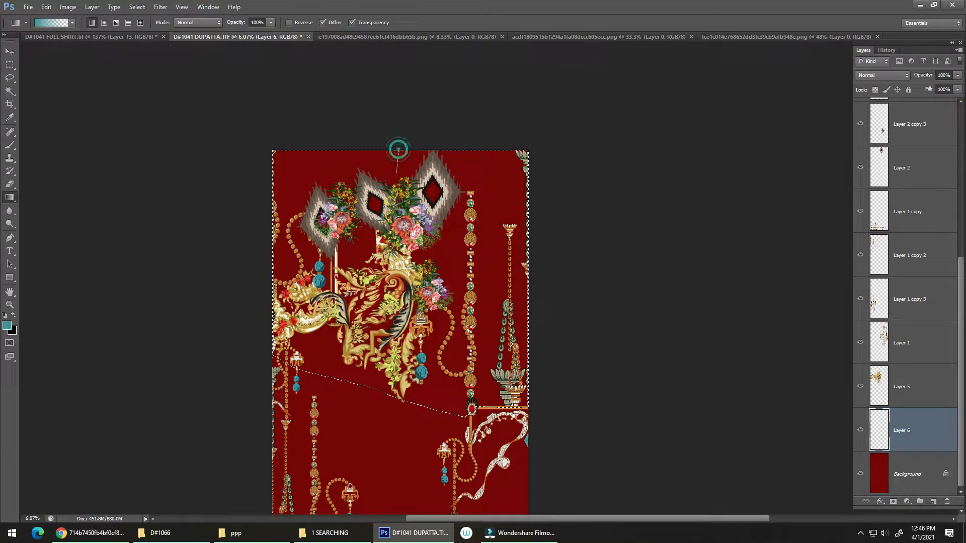
pyautogui.moveTo(391, 243); pyautogui.dragTo(391, 277)
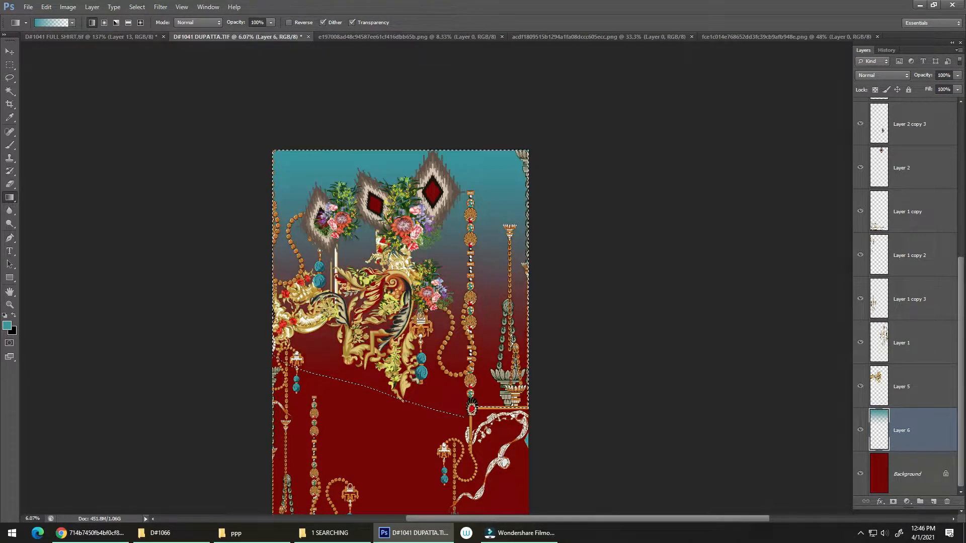
pyautogui.hotkey('ctrl', 'z')
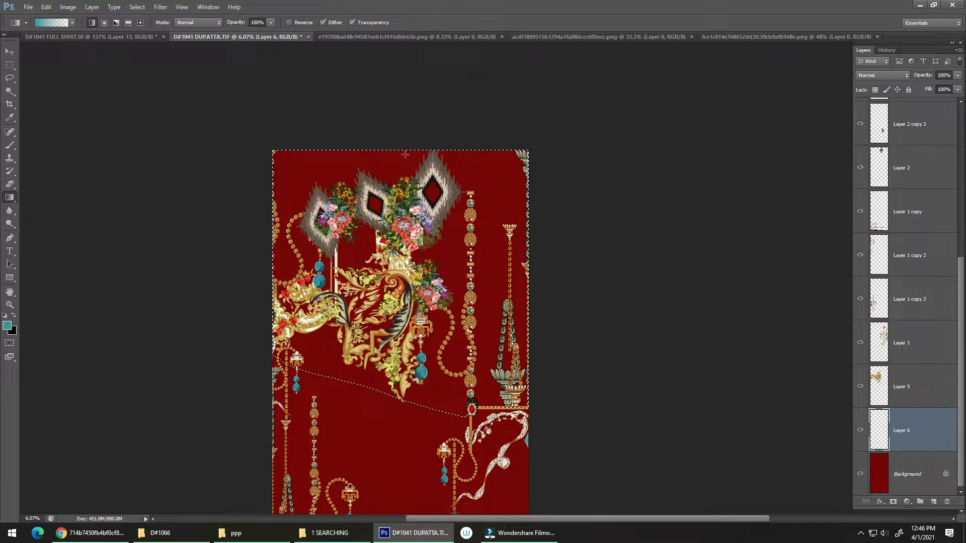
pyautogui.moveTo(403, 353); pyautogui.dragTo(405, 155)
pyautogui.hotkey('ctrl', 'd')
pyautogui.scroll(3, 397, 338)
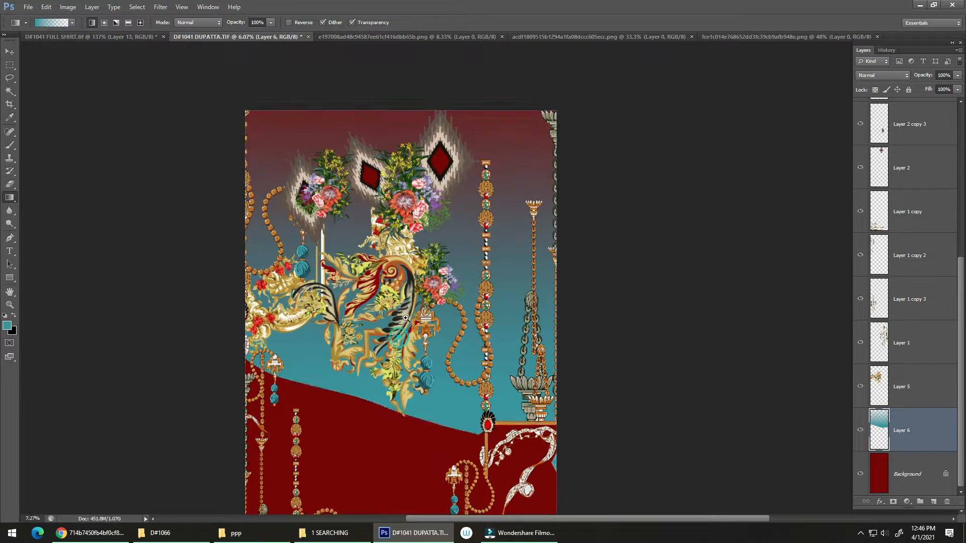
# Step: Erase the teal beneath the gold ornament on Layer 6 using a 1200 px eraser
pyautogui.scroll(3, 271, 282)
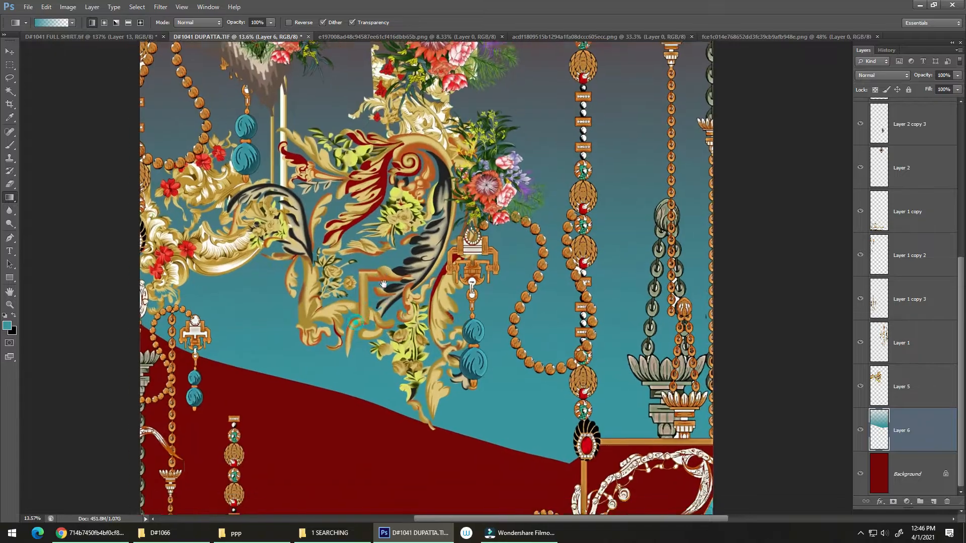
pyautogui.press('e')
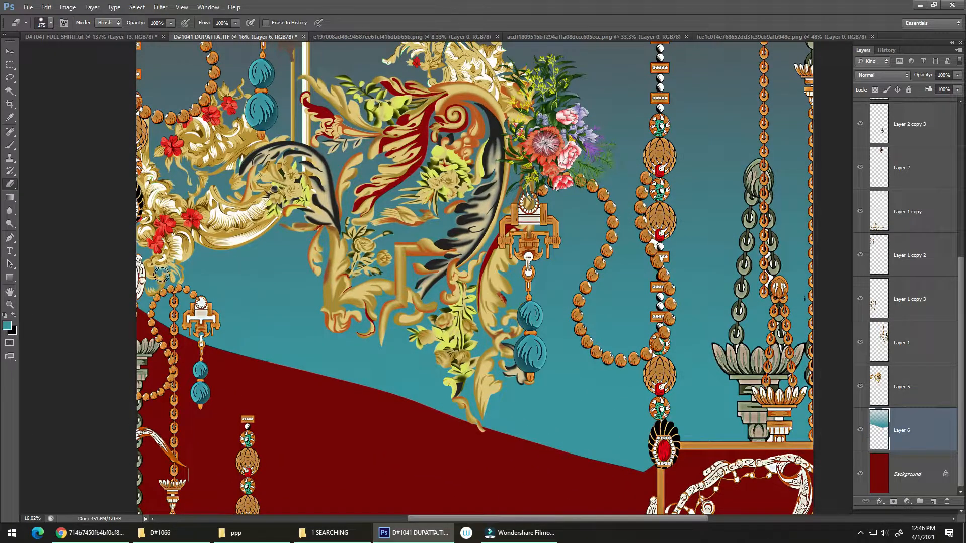
pyautogui.press(']')
pyautogui.press(']')
pyautogui.press(']')
pyautogui.press(']')
pyautogui.press(']')
pyautogui.press(']')
pyautogui.press(']')
pyautogui.press(']')
pyautogui.press(']')
pyautogui.press(']')
pyautogui.press(']')
pyautogui.moveTo(142, 281)
pyautogui.mouseDown()
pyautogui.moveTo(153, 318)
pyautogui.moveTo(216, 361)
pyautogui.moveTo(222, 284)
pyautogui.moveTo(236, 274)
pyautogui.moveTo(264, 282)
pyautogui.moveTo(282, 259)
pyautogui.moveTo(283, 332)
pyautogui.moveTo(397, 347)
pyautogui.moveTo(369, 377)
pyautogui.moveTo(382, 322)
pyautogui.moveTo(365, 425)
pyautogui.moveTo(324, 424)
pyautogui.moveTo(398, 399)
pyautogui.moveTo(409, 367)
pyautogui.moveTo(420, 422)
pyautogui.mouseUp()
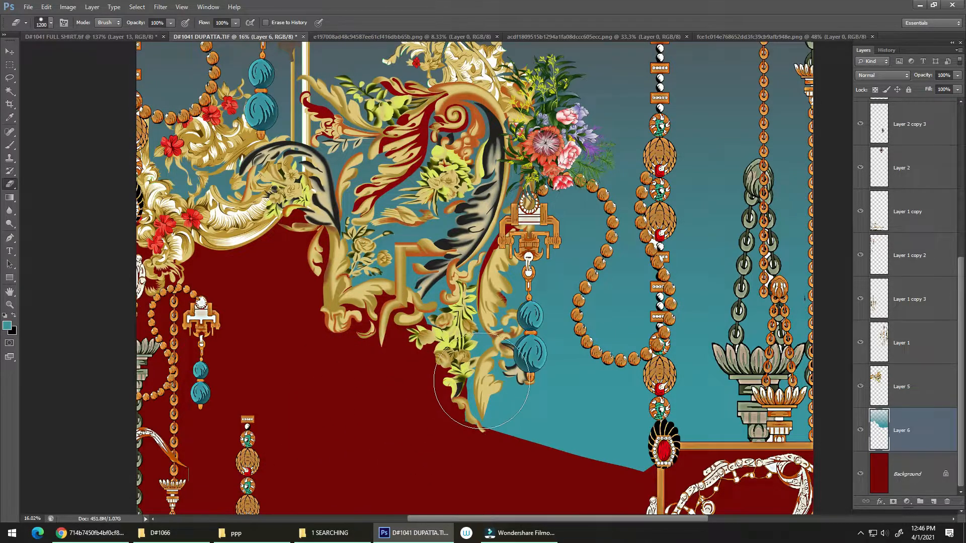
# Step: Undo the last eraser strokes beneath the central part of the gold ornament
pyautogui.press('space')
pyautogui.moveTo(476, 388); pyautogui.dragTo(420, 303)
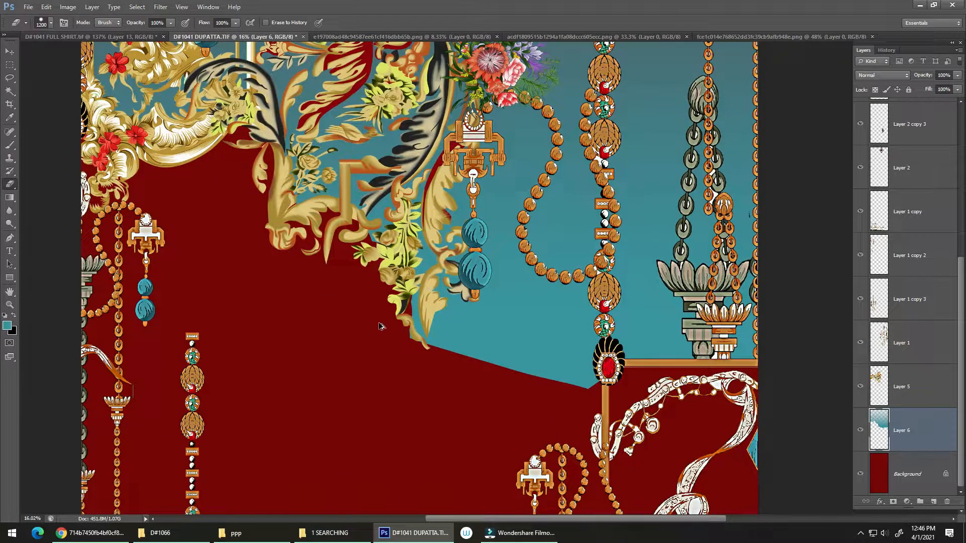
pyautogui.hotkey('ctrl', 'z')
pyautogui.hotkey('ctrl', 'alt', 'z')
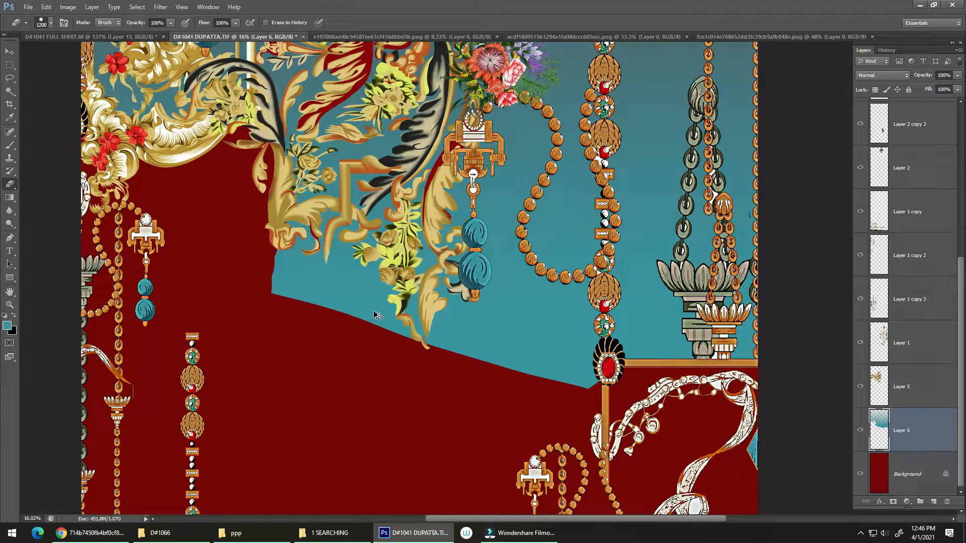
# Step: Reduce the eraser to 400 px and erase the teal along the lower outline of the gold ornament
pyautogui.press('[')
pyautogui.press('[')
pyautogui.press('[')
pyautogui.moveTo(346, 228)
pyautogui.mouseDown()
pyautogui.moveTo(285, 232)
pyautogui.moveTo(266, 323)
pyautogui.moveTo(276, 270)
pyautogui.moveTo(311, 258)
pyautogui.moveTo(280, 308)
pyautogui.moveTo(316, 241)
pyautogui.moveTo(303, 288)
pyautogui.mouseUp()
pyautogui.moveTo(340, 258)
pyautogui.mouseDown()
pyautogui.moveTo(304, 334)
pyautogui.moveTo(321, 262)
pyautogui.moveTo(311, 323)
pyautogui.moveTo(348, 279)
pyautogui.moveTo(379, 272)
pyautogui.moveTo(330, 306)
pyautogui.moveTo(333, 316)
pyautogui.moveTo(384, 284)
pyautogui.moveTo(379, 336)
pyautogui.mouseUp()
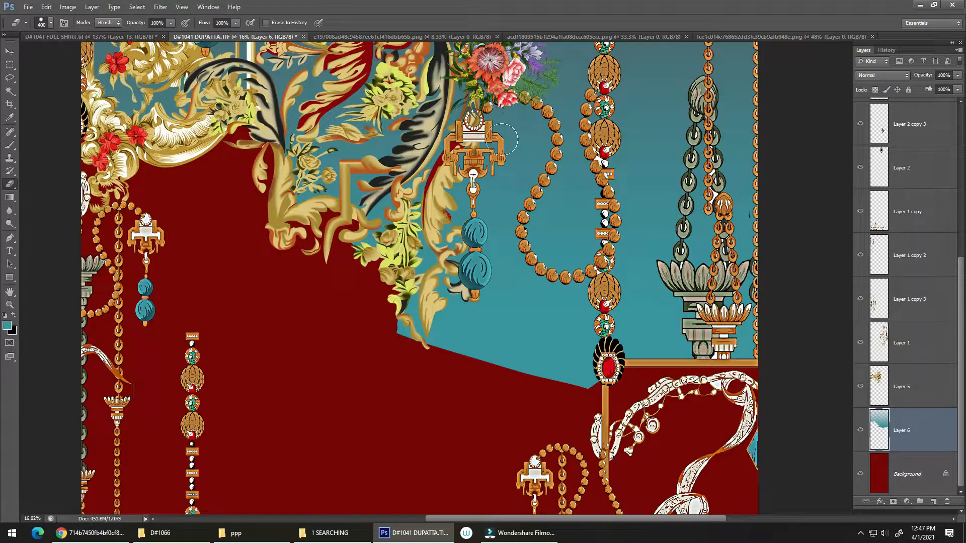
# Step: Erase the teal between the gold leaves, the blue-bead pendant and the curved bead chain
pyautogui.moveTo(506, 114)
pyautogui.mouseDown()
pyautogui.moveTo(539, 129)
pyautogui.moveTo(538, 150)
pyautogui.moveTo(466, 350)
pyautogui.mouseUp()
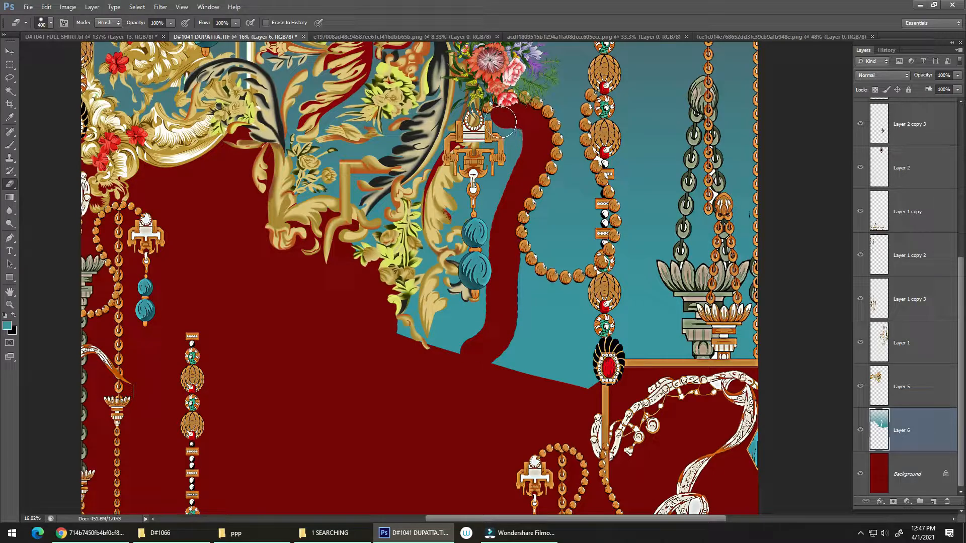
pyautogui.moveTo(501, 120)
pyautogui.mouseDown()
pyautogui.moveTo(518, 164)
pyautogui.moveTo(489, 211)
pyautogui.moveTo(483, 166)
pyautogui.moveTo(498, 126)
pyautogui.moveTo(466, 193)
pyautogui.moveTo(468, 220)
pyautogui.moveTo(479, 148)
pyautogui.moveTo(452, 196)
pyautogui.mouseUp()
pyautogui.moveTo(450, 319)
pyautogui.mouseDown()
pyautogui.moveTo(478, 219)
pyautogui.moveTo(453, 345)
pyautogui.moveTo(466, 249)
pyautogui.moveTo(468, 275)
pyautogui.moveTo(422, 350)
pyautogui.moveTo(425, 305)
pyautogui.mouseUp()
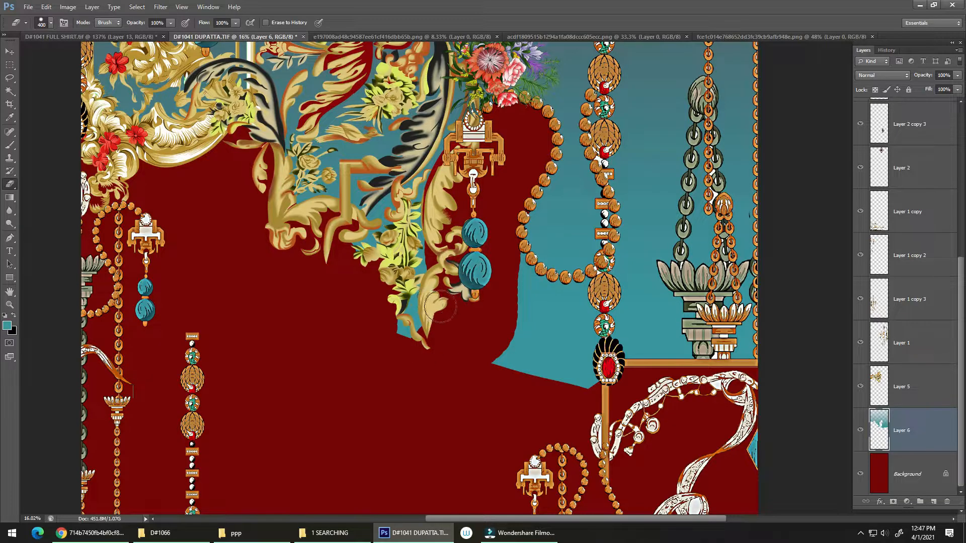
# Step: Undo the latest eraser strokes around the lower tip of the gold ornament
pyautogui.hotkey('ctrl', 'alt', 'z')
pyautogui.hotkey('ctrl', 'alt', 'z')
pyautogui.hotkey('ctrl', 'alt', 'z')
pyautogui.hotkey('ctrl', 'alt', 'z')
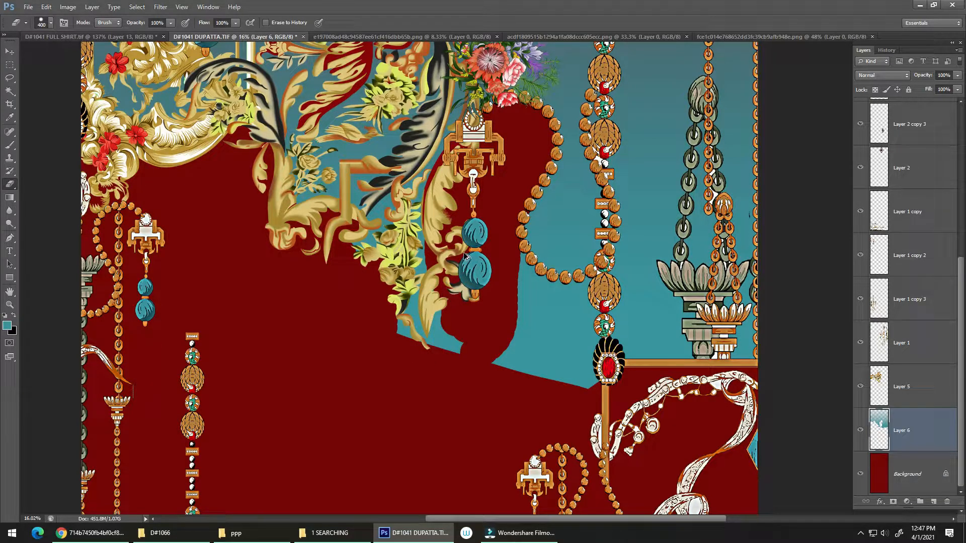
# Step: Undo another eraser stroke and erase the teal below the gold ornament, blue-bead pendant and curved bead chain, up to the ruby brooch
pyautogui.hotkey('ctrl', 'alt', 'z')
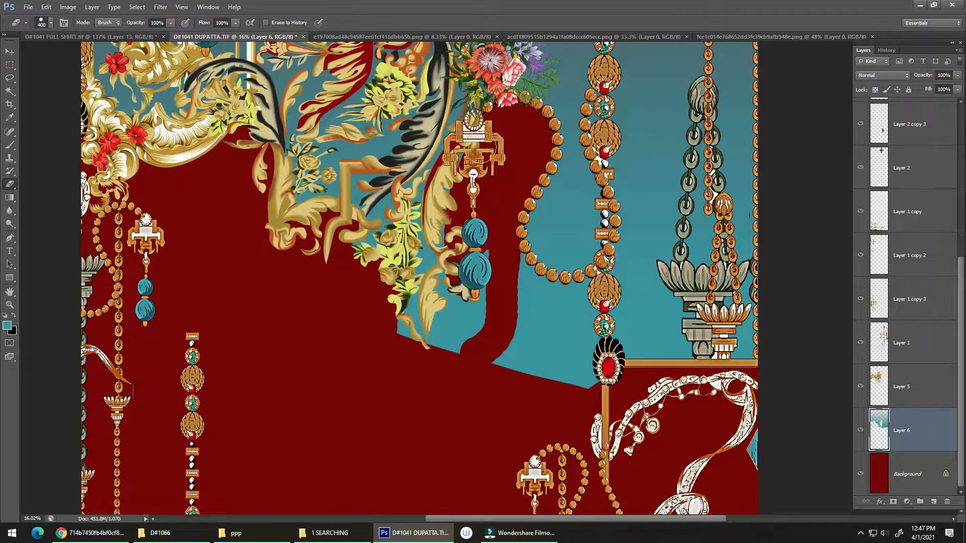
pyautogui.moveTo(476, 229)
pyautogui.mouseDown()
pyautogui.moveTo(489, 259)
pyautogui.moveTo(460, 319)
pyautogui.moveTo(458, 291)
pyautogui.moveTo(445, 281)
pyautogui.moveTo(439, 350)
pyautogui.moveTo(481, 317)
pyautogui.moveTo(476, 331)
pyautogui.moveTo(433, 362)
pyautogui.moveTo(438, 346)
pyautogui.moveTo(407, 367)
pyautogui.moveTo(388, 335)
pyautogui.moveTo(414, 356)
pyautogui.mouseUp()
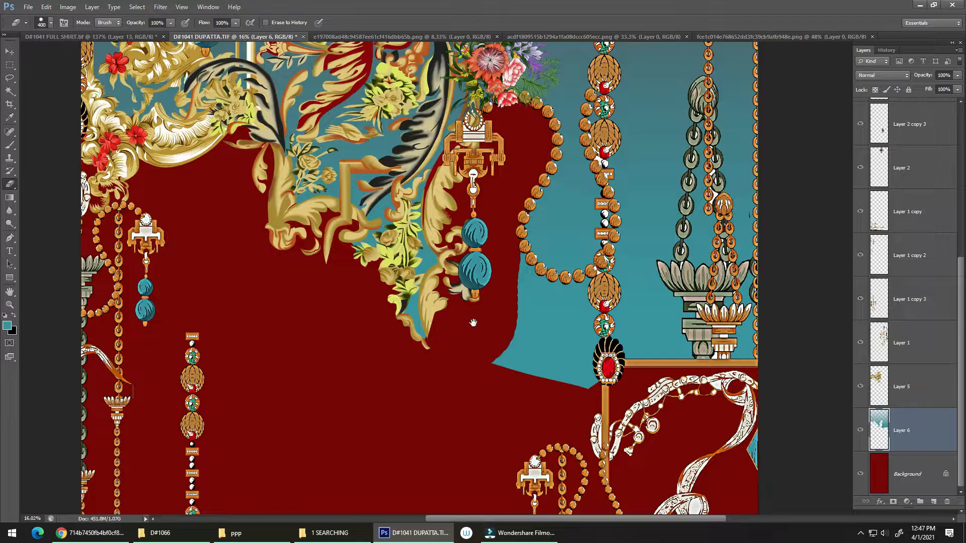
pyautogui.moveTo(473, 323); pyautogui.dragTo(370, 274)
pyautogui.scroll(-8, 396, 318)
pyautogui.scroll(8, 396, 312)
pyautogui.scroll(4, 308, 212)
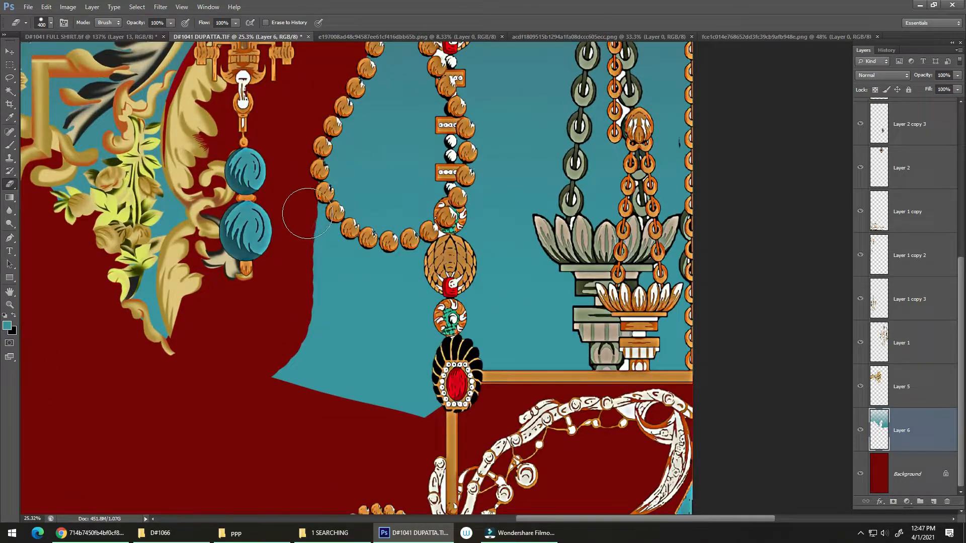
pyautogui.moveTo(307, 213)
pyautogui.mouseDown()
pyautogui.moveTo(345, 257)
pyautogui.moveTo(412, 271)
pyautogui.moveTo(431, 260)
pyautogui.moveTo(383, 267)
pyautogui.moveTo(434, 286)
pyautogui.moveTo(430, 358)
pyautogui.moveTo(416, 397)
pyautogui.moveTo(392, 408)
pyautogui.moveTo(405, 367)
pyautogui.mouseUp()
pyautogui.hotkey('ctrl', 'z')
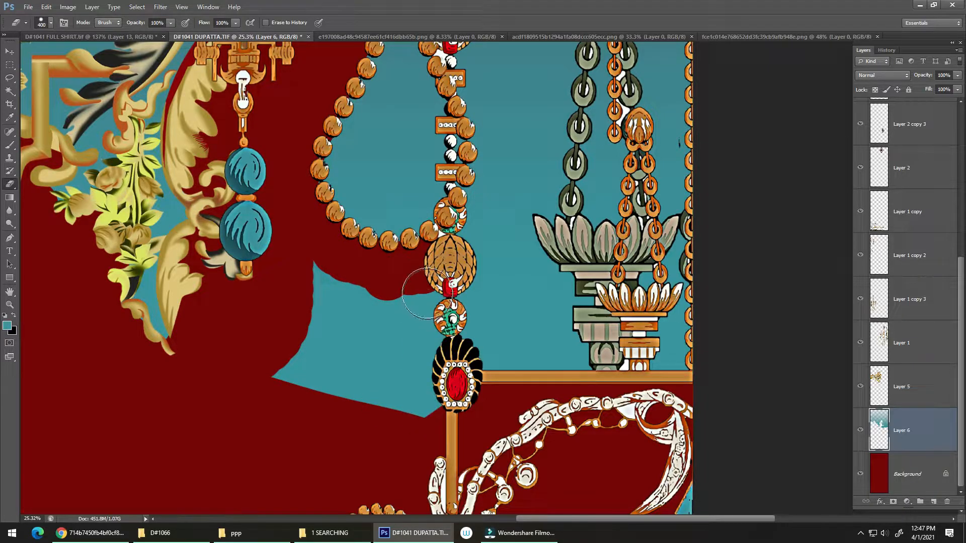
pyautogui.moveTo(427, 294)
pyautogui.mouseDown()
pyautogui.moveTo(405, 406)
pyautogui.moveTo(418, 408)
pyautogui.moveTo(381, 412)
pyautogui.moveTo(395, 334)
pyautogui.moveTo(315, 397)
pyautogui.moveTo(280, 382)
pyautogui.moveTo(330, 274)
pyautogui.moveTo(321, 365)
pyautogui.moveTo(408, 295)
pyautogui.mouseUp()
# Step: Place a trial copy of the ikat diamond motif over the hanging lotus chains and delete it
pyautogui.scroll(-6, 408, 294)
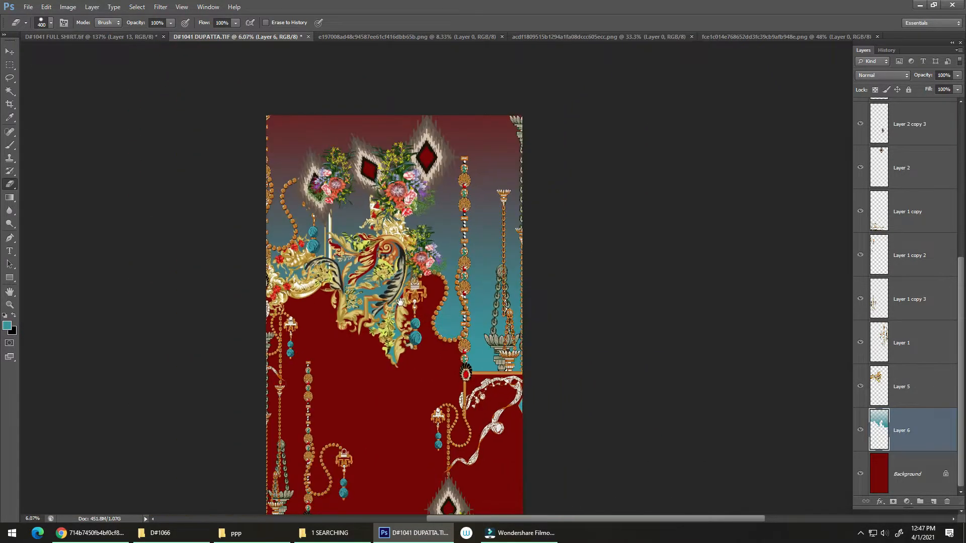
pyautogui.scroll(3, 416, 215)
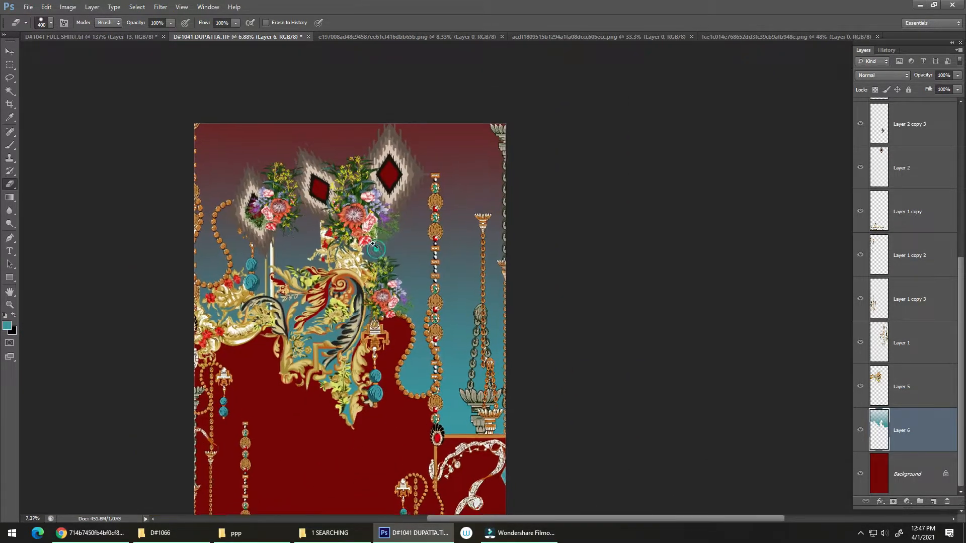
pyautogui.scroll(-5, 373, 245)
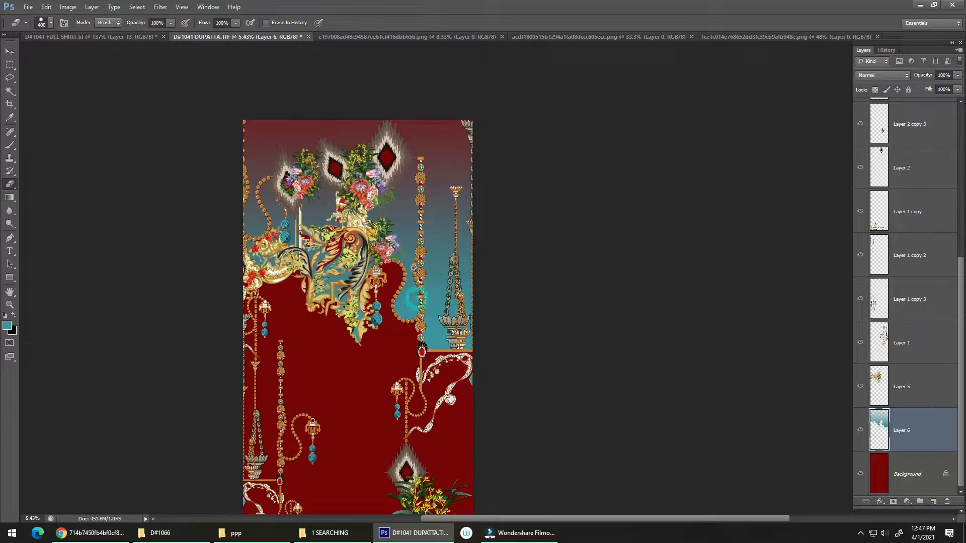
pyautogui.press('v')
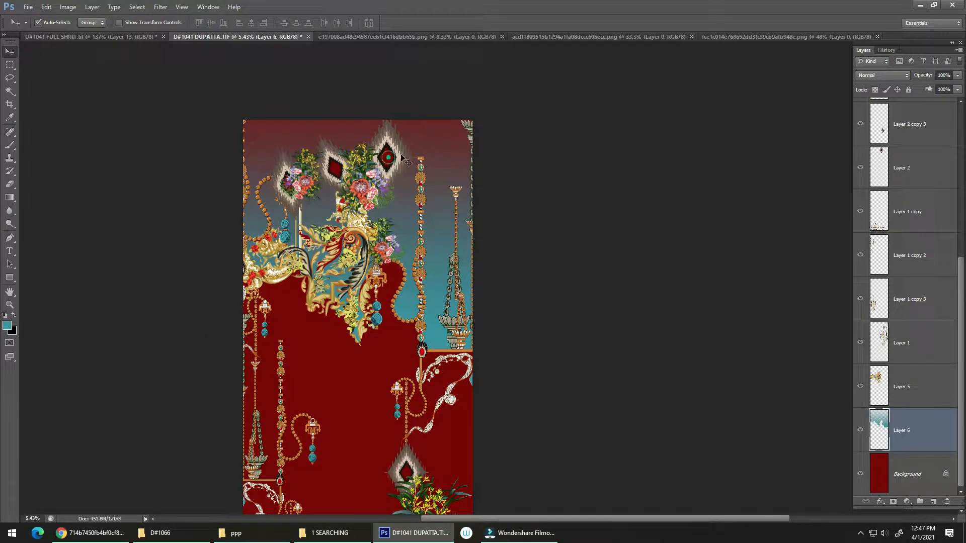
pyautogui.moveTo(459, 209); pyautogui.dragTo(452, 299)
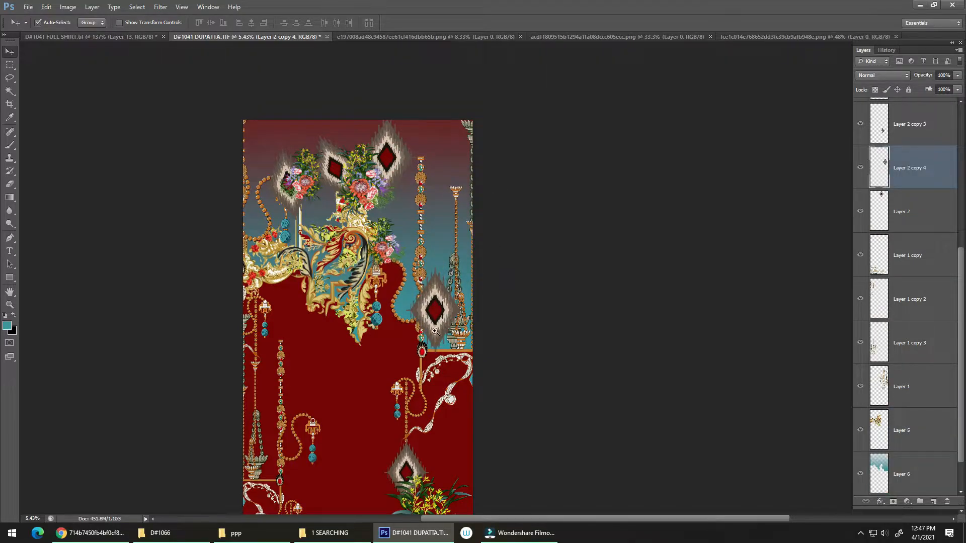
pyautogui.moveTo(440, 331); pyautogui.dragTo(470, 285)
pyautogui.press('Delete')
# Step: Copy the faint lotus-column pattern from the full shirt file into the dupatta and position it over the upper ornaments
pyautogui.moveTo(391, 205); pyautogui.dragTo(355, 209)
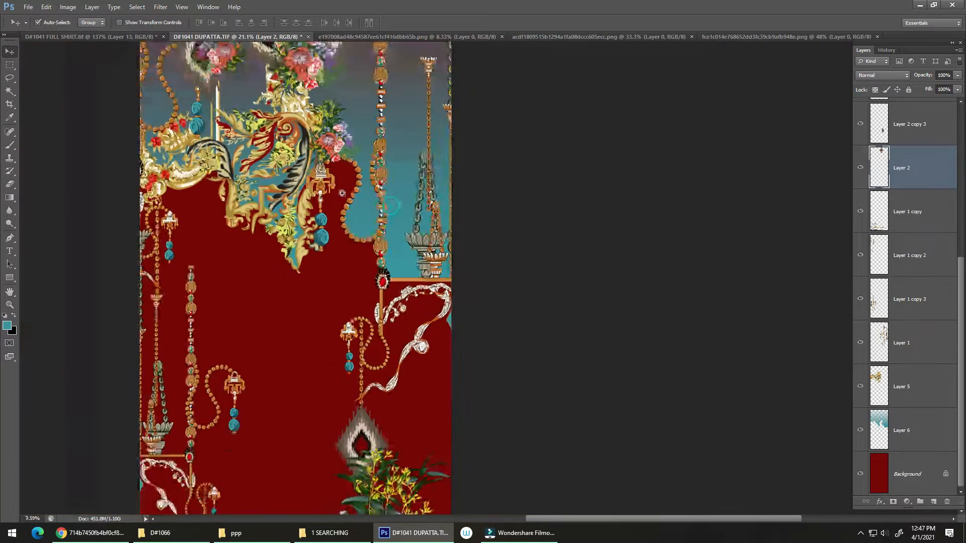
pyautogui.click(120, 38)
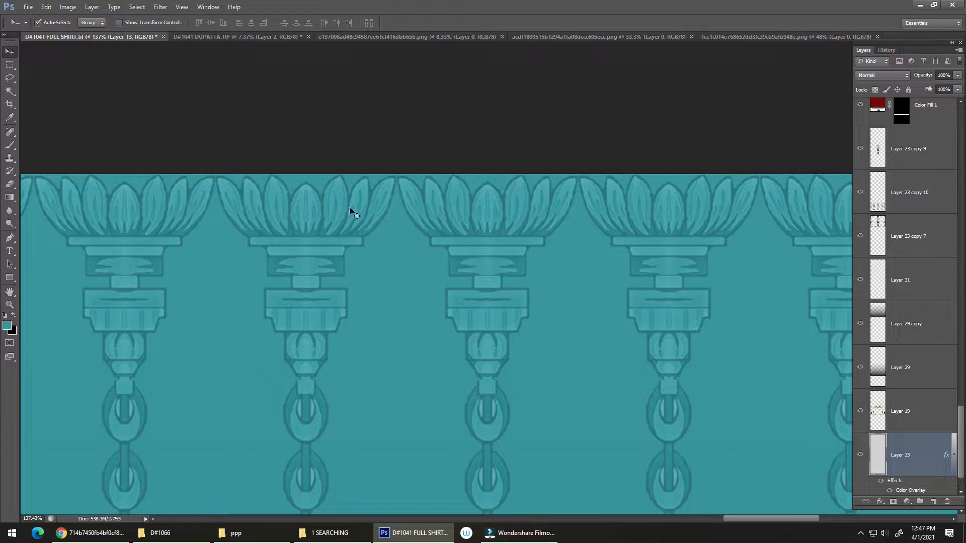
pyautogui.moveTo(360, 191); pyautogui.dragTo(395, 122)
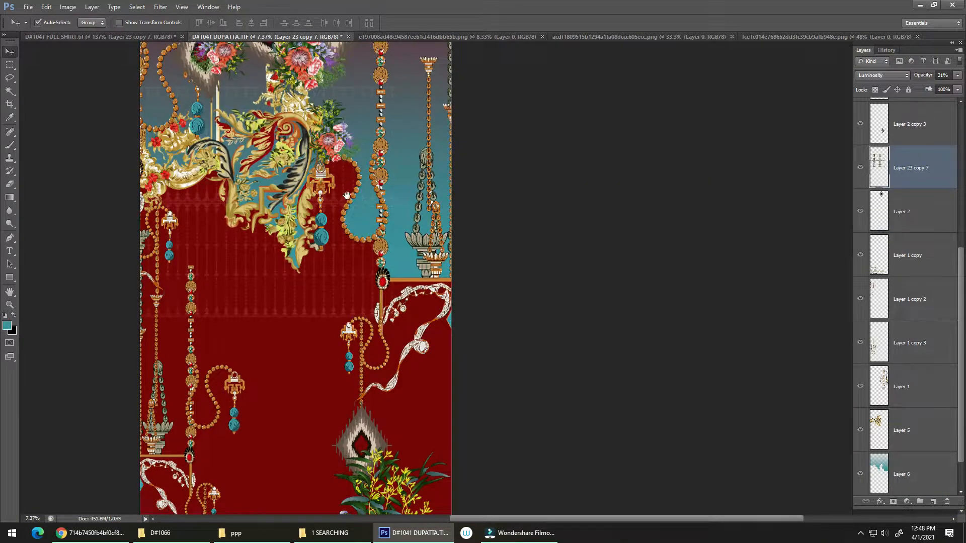
pyautogui.moveTo(348, 195); pyautogui.dragTo(315, 325)
pyautogui.scroll(2, 314, 322)
pyautogui.moveTo(299, 372); pyautogui.dragTo(237, 275)
pyautogui.moveTo(132, 236); pyautogui.dragTo(243, 247)
pyautogui.moveTo(292, 225); pyautogui.dragTo(289, 226)
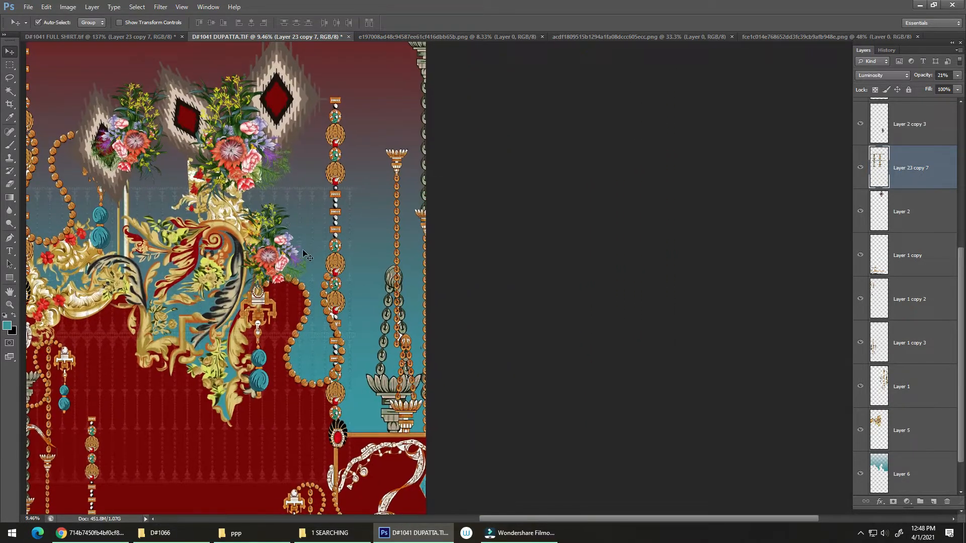
# Step: Align the lotus-column pattern with the dupatta's upper edge and enlarge it proportionally to span the full width
pyautogui.hotkey('ctrl', 't')
pyautogui.moveTo(384, 95); pyautogui.dragTo(382, 65)
pyautogui.hotkey('ctrl', '0')
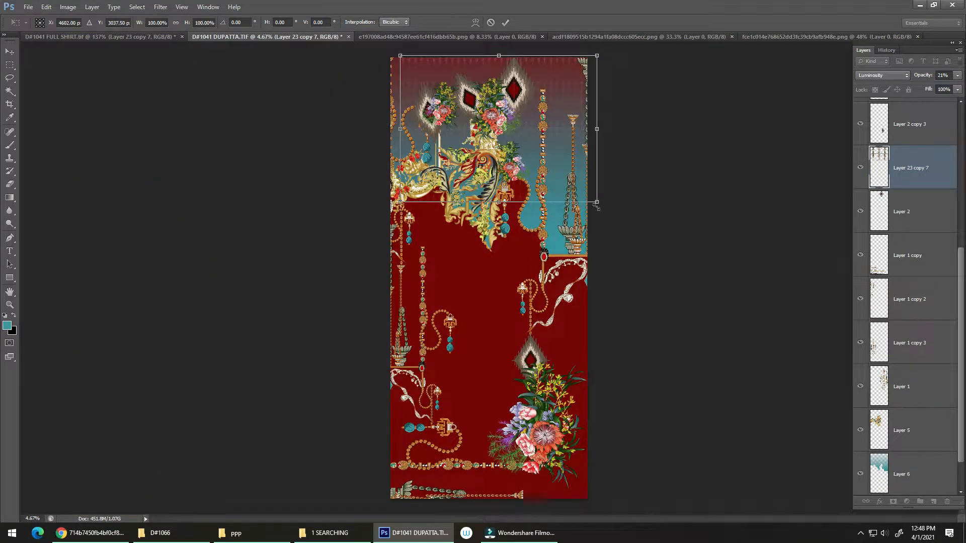
pyautogui.moveTo(596, 205); pyautogui.dragTo(645, 250)
pyautogui.scroll(5, 569, 146)
pyautogui.moveTo(533, 218); pyautogui.dragTo(494, 220)
pyautogui.scroll(-3, 518, 229)
pyautogui.press('Return')
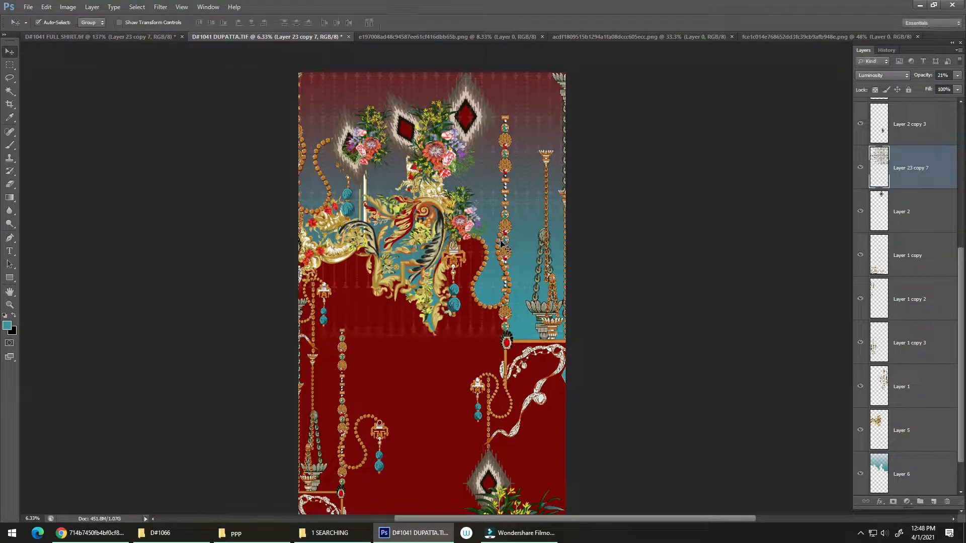
pyautogui.hotkey('ctrl', 't')
pyautogui.moveTo(506, 221); pyautogui.dragTo(510, 227)
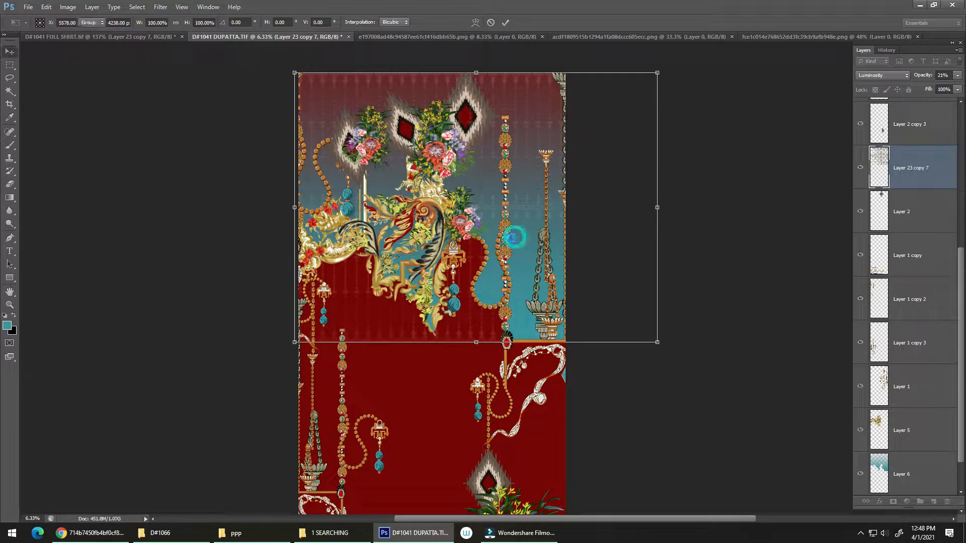
pyautogui.press('Return')
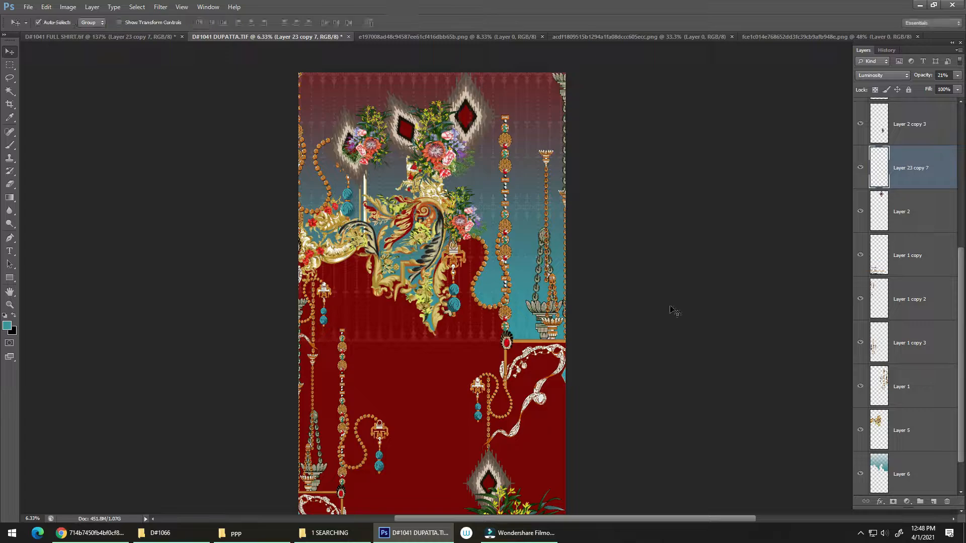
# Step: Select everything outside the teal gradient area and erase the column pattern there with a 3100 px eraser, then deselect
pyautogui.keyDown('ctrl'); pyautogui.click(876, 472); pyautogui.keyUp('ctrl')
pyautogui.scroll(2, 493, 263)
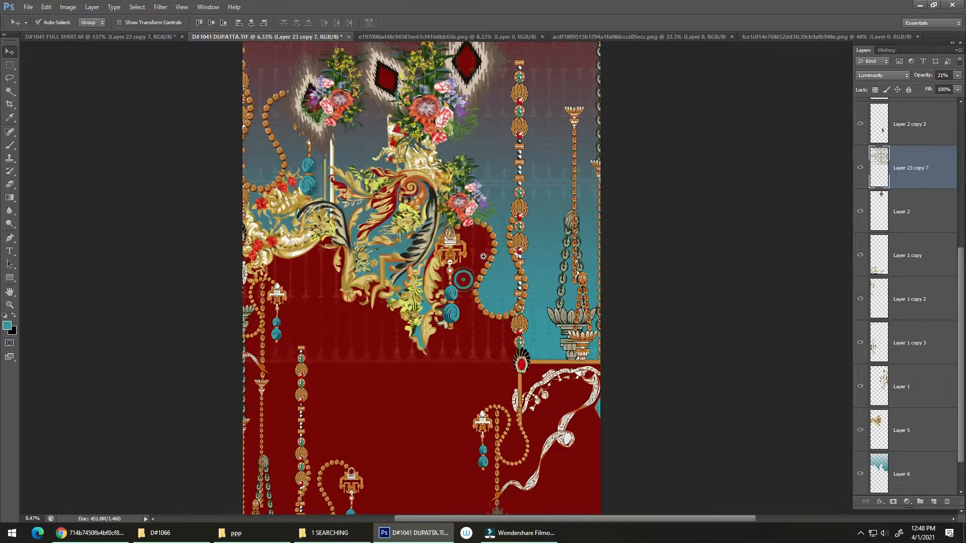
pyautogui.press('e')
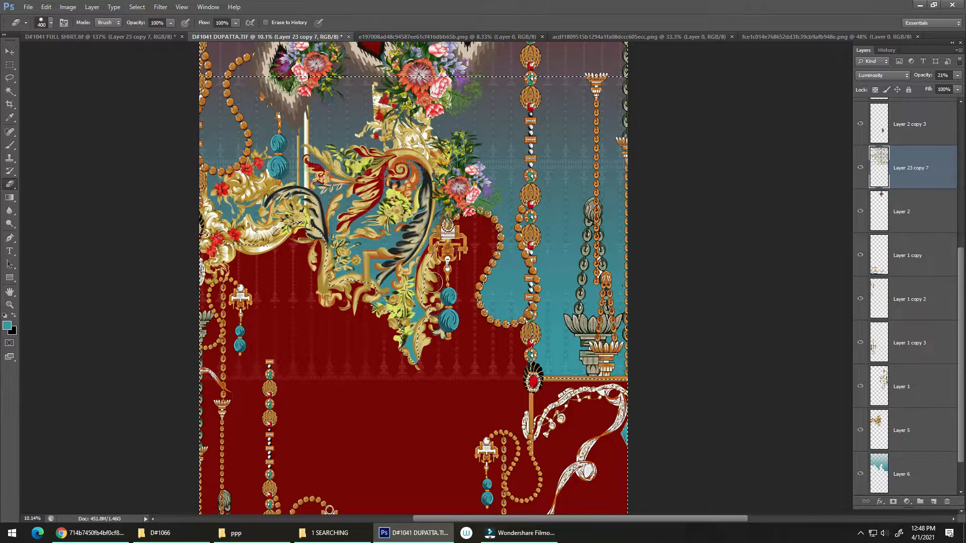
pyautogui.press(']')
pyautogui.press(']')
pyautogui.press(']')
pyautogui.press(']')
pyautogui.press(']')
pyautogui.press(']')
pyautogui.press(']')
pyautogui.press(']')
pyautogui.press(']')
pyautogui.press(']')
pyautogui.press(']')
pyautogui.press(']')
pyautogui.press(']')
pyautogui.press(']')
pyautogui.press(']')
pyautogui.press(']')
pyautogui.press(']')
pyautogui.press(']')
pyautogui.press(']')
pyautogui.press(']')
pyautogui.moveTo(308, 304)
pyautogui.mouseDown()
pyautogui.moveTo(203, 366)
pyautogui.moveTo(216, 379)
pyautogui.moveTo(227, 300)
pyautogui.moveTo(239, 346)
pyautogui.moveTo(401, 373)
pyautogui.moveTo(447, 349)
pyautogui.moveTo(473, 270)
pyautogui.moveTo(501, 392)
pyautogui.moveTo(600, 401)
pyautogui.moveTo(635, 393)
pyautogui.moveTo(537, 375)
pyautogui.mouseUp()
pyautogui.hotkey('ctrl', 'd')
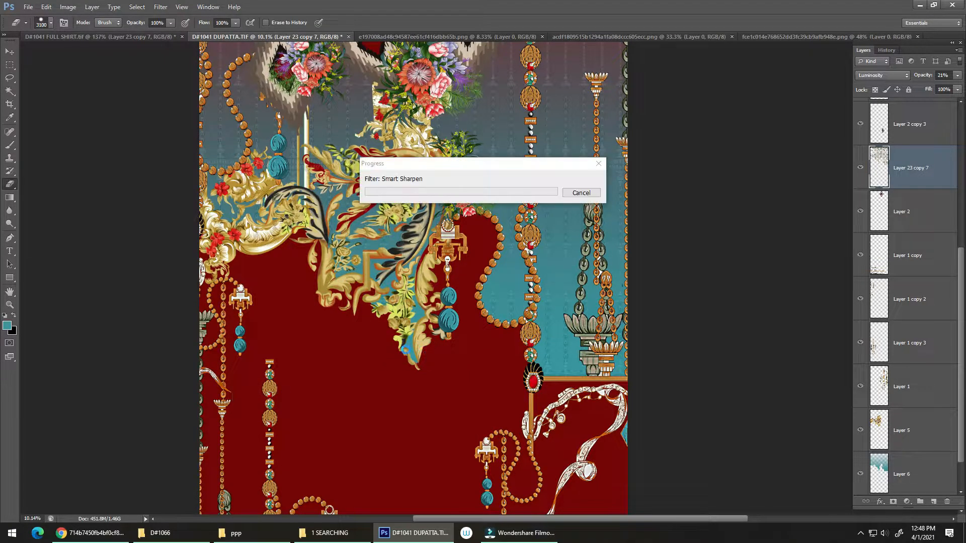
pyautogui.click(582, 193)
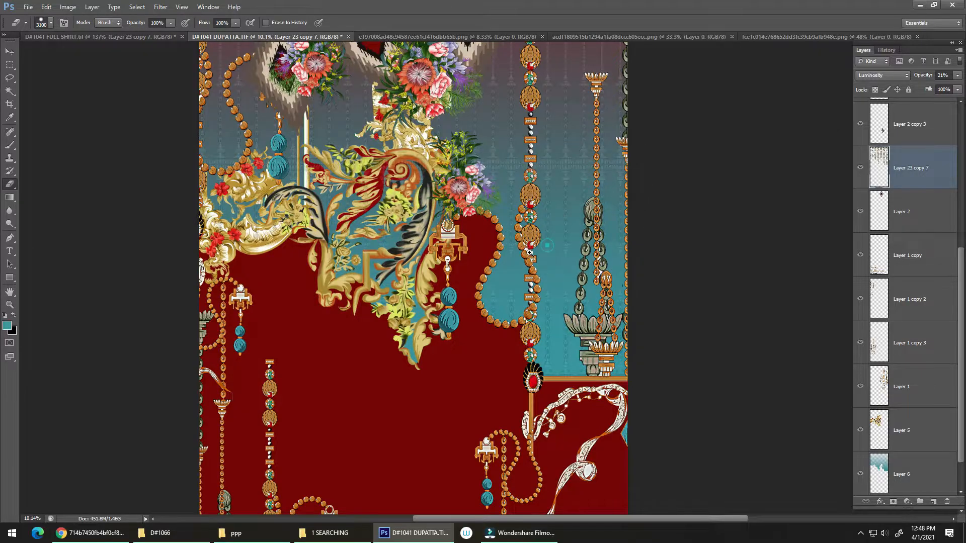
# Step: Reorder the column pattern layer beneath the ornament layers, directly above the teal gradient layer
pyautogui.scroll(-3, 450, 273)
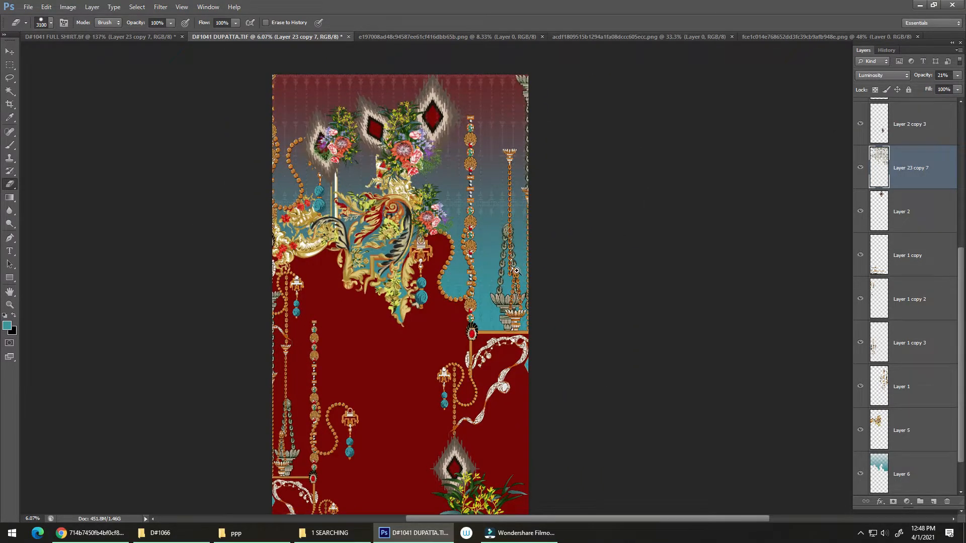
pyautogui.moveTo(517, 271)
pyautogui.mouseDown()
pyautogui.moveTo(545, 262)
pyautogui.moveTo(523, 271)
pyautogui.mouseUp()
pyautogui.moveTo(502, 292); pyautogui.dragTo(496, 342)
pyautogui.moveTo(494, 136)
pyautogui.mouseDown()
pyautogui.moveTo(537, 115)
pyautogui.moveTo(503, 144)
pyautogui.mouseUp()
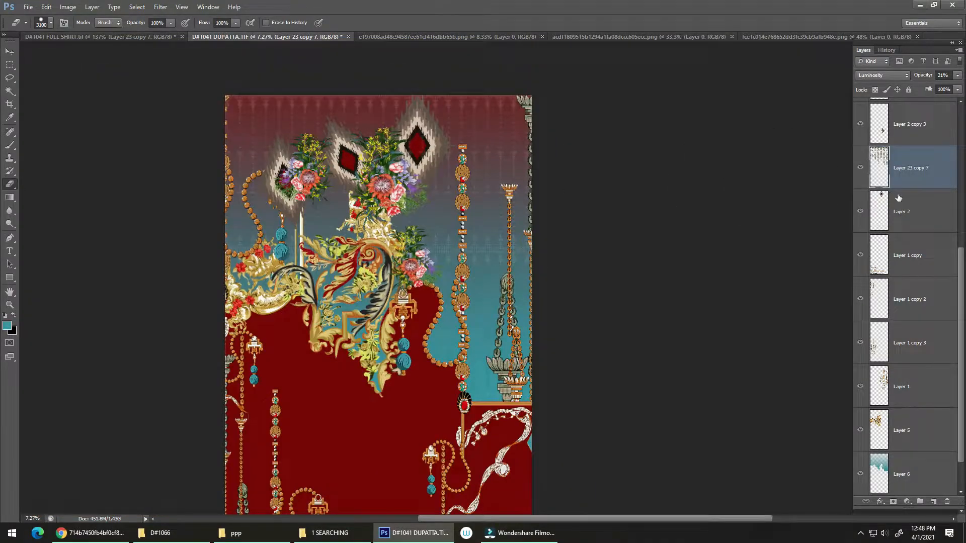
pyautogui.moveTo(931, 197); pyautogui.dragTo(916, 447)
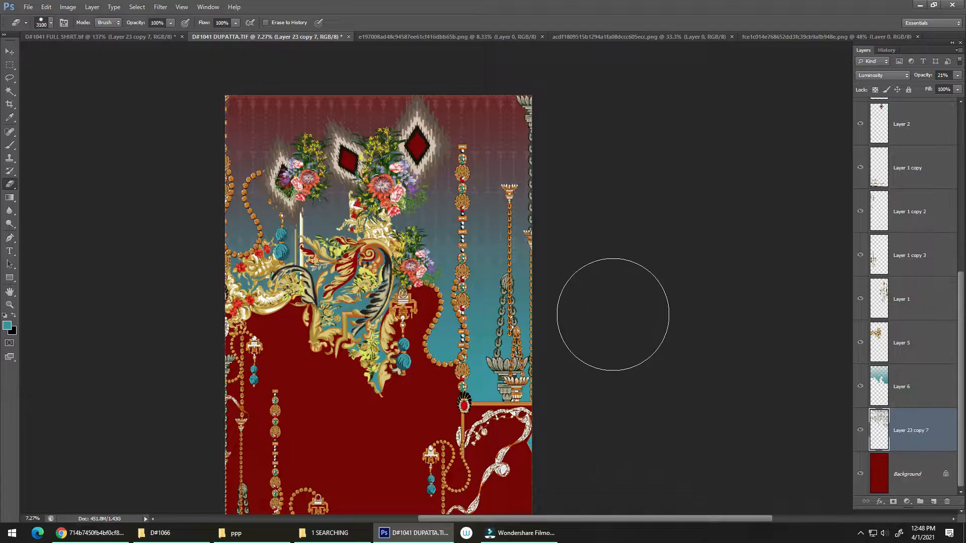
pyautogui.moveTo(497, 264); pyautogui.dragTo(506, 240)
pyautogui.hotkey('ctrl', ']')
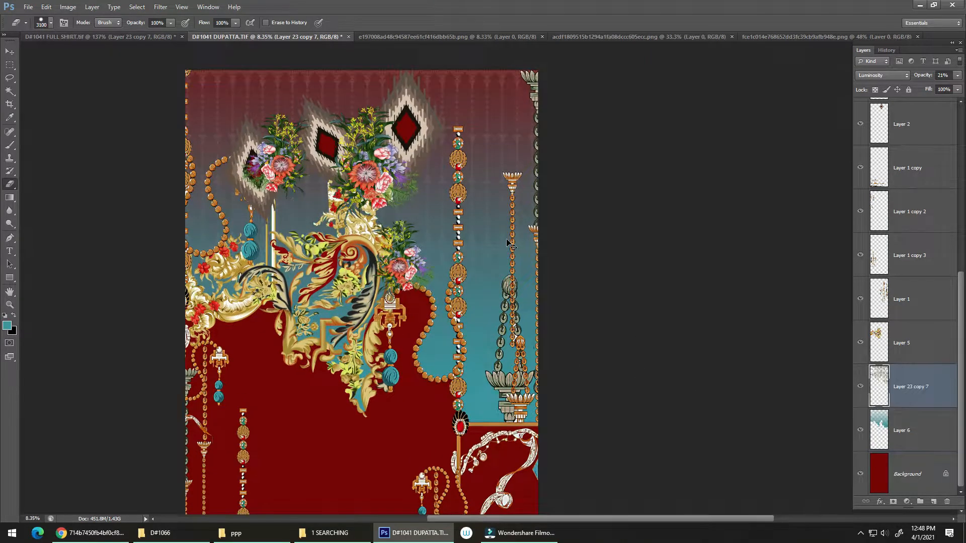
# Step: Save the dupatta file with its current changes
pyautogui.moveTo(456, 323); pyautogui.dragTo(473, 261)
pyautogui.hotkey('ctrl', 's')
pyautogui.moveTo(529, 174); pyautogui.dragTo(488, 242)
pyautogui.moveTo(432, 322); pyautogui.dragTo(345, 278)
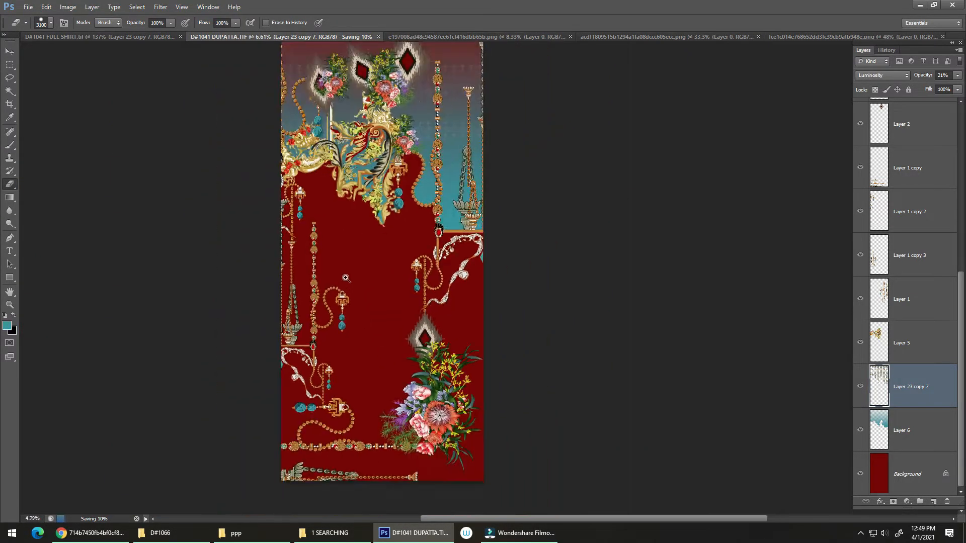
# Step: Examine the full shirt design and the floral bouquet file for motifs that could fill the empty red area of the dupatta
pyautogui.press('v')
pyautogui.click(160, 38)
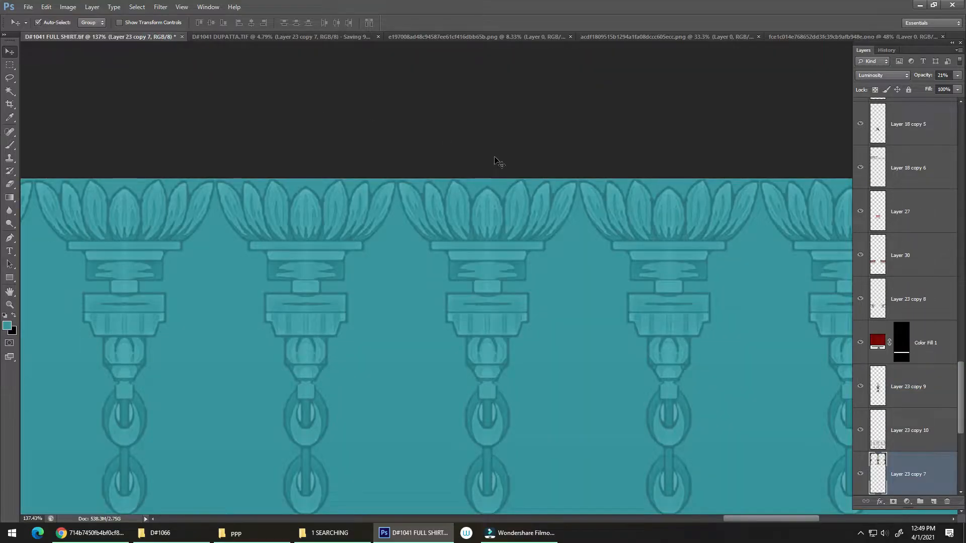
pyautogui.moveTo(488, 236); pyautogui.dragTo(392, 234)
pyautogui.moveTo(442, 301); pyautogui.dragTo(449, 199)
pyautogui.moveTo(418, 265); pyautogui.dragTo(523, 132)
pyautogui.moveTo(466, 257); pyautogui.dragTo(381, 243)
pyautogui.moveTo(408, 277); pyautogui.dragTo(426, 231)
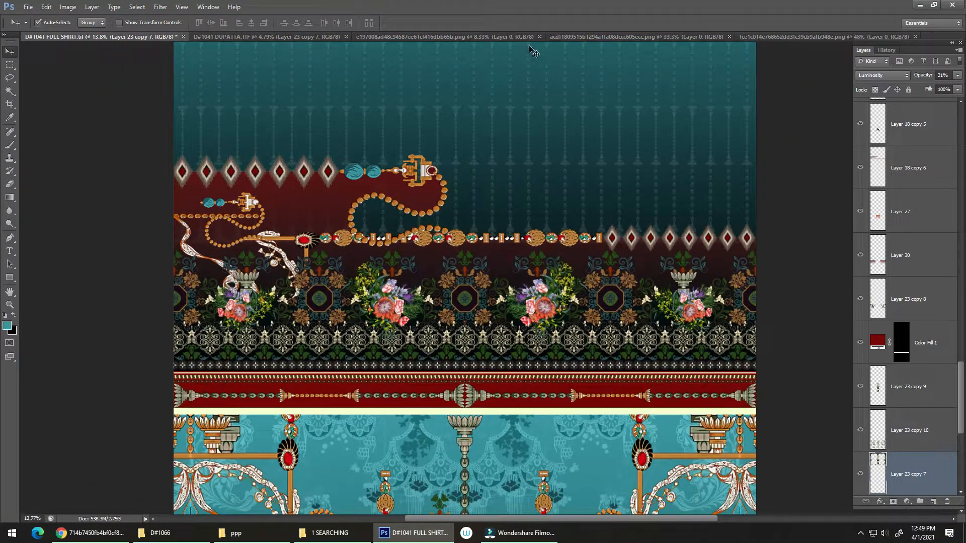
pyautogui.click(562, 37)
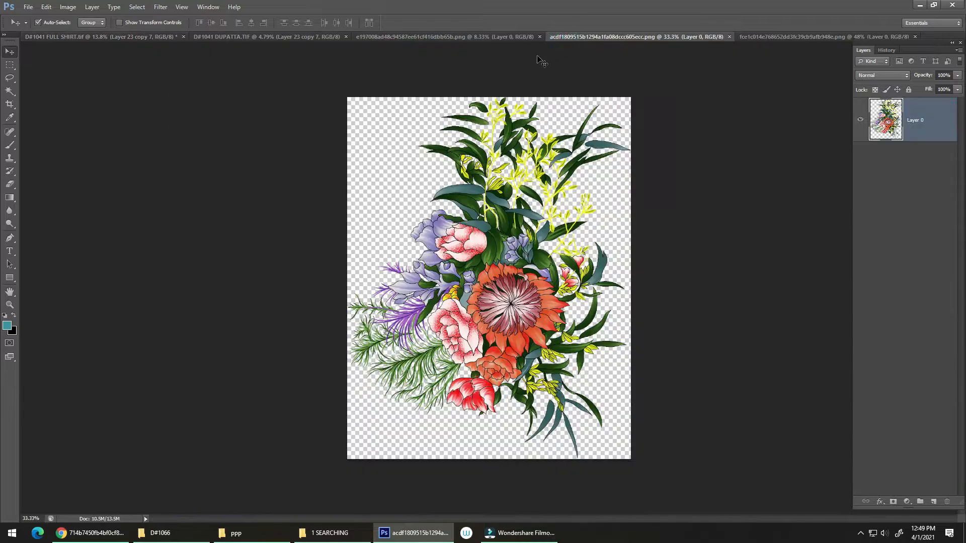
pyautogui.click(304, 37)
pyautogui.moveTo(459, 207); pyautogui.dragTo(469, 207)
pyautogui.moveTo(501, 288); pyautogui.dragTo(423, 194)
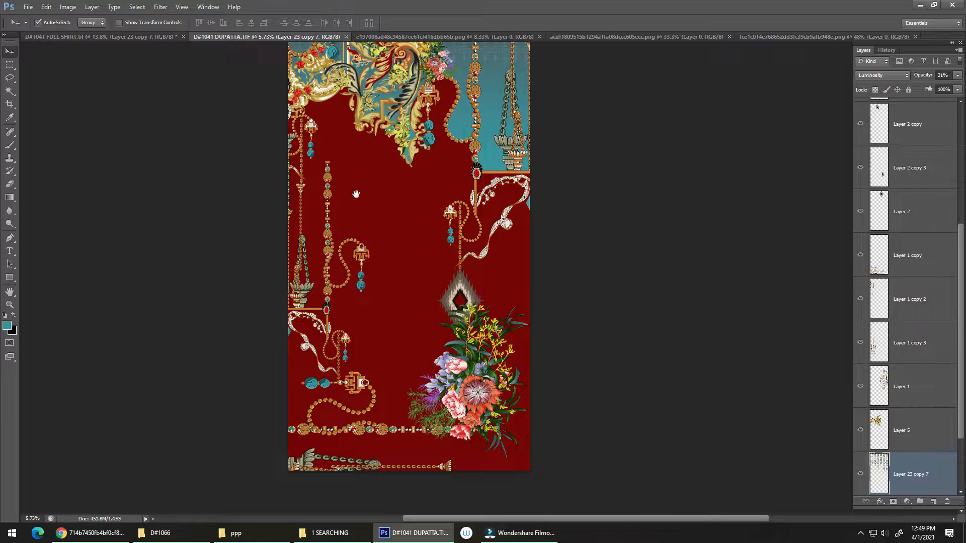
pyautogui.moveTo(356, 194); pyautogui.dragTo(285, 163)
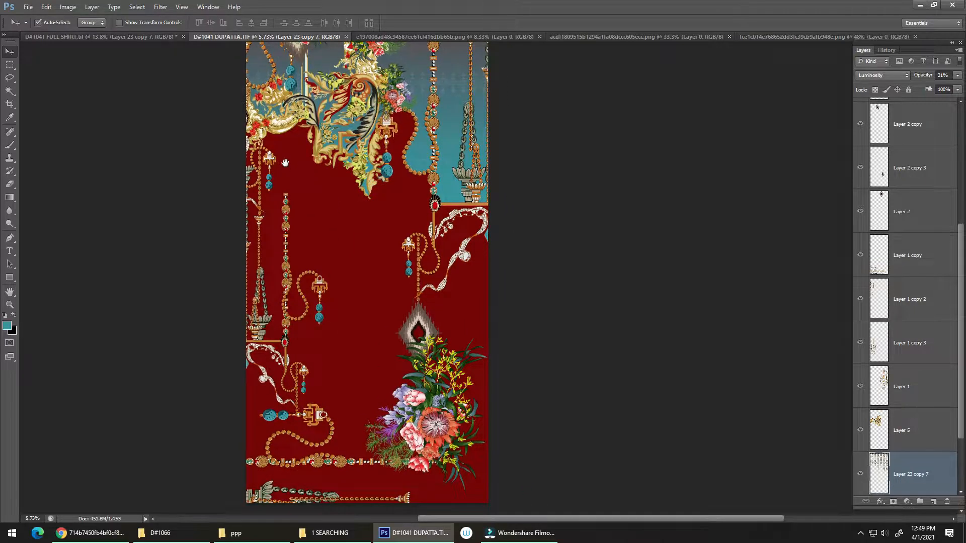
# Step: Try the arch and ribbon ornament from the full shirt design in the dupatta's red area with another blend mode, and delete it
pyautogui.click(118, 37)
pyautogui.moveTo(349, 124); pyautogui.dragTo(267, 56)
pyautogui.moveTo(292, 216); pyautogui.dragTo(304, 115)
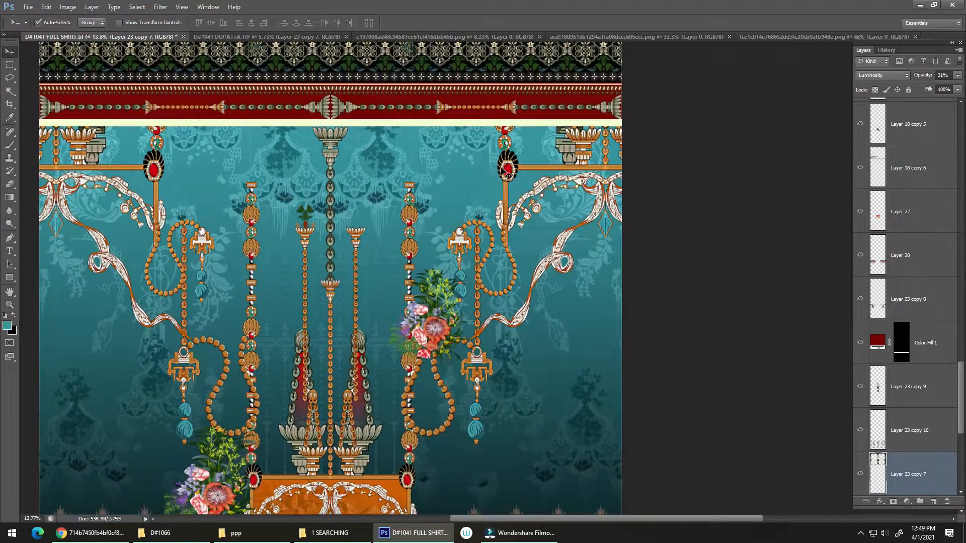
pyautogui.moveTo(507, 171); pyautogui.dragTo(332, 199)
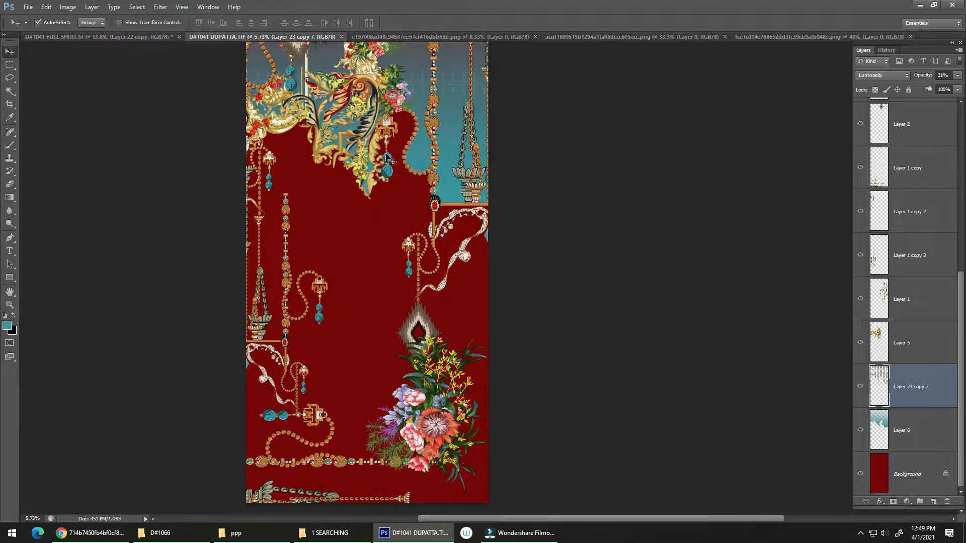
pyautogui.click(897, 74)
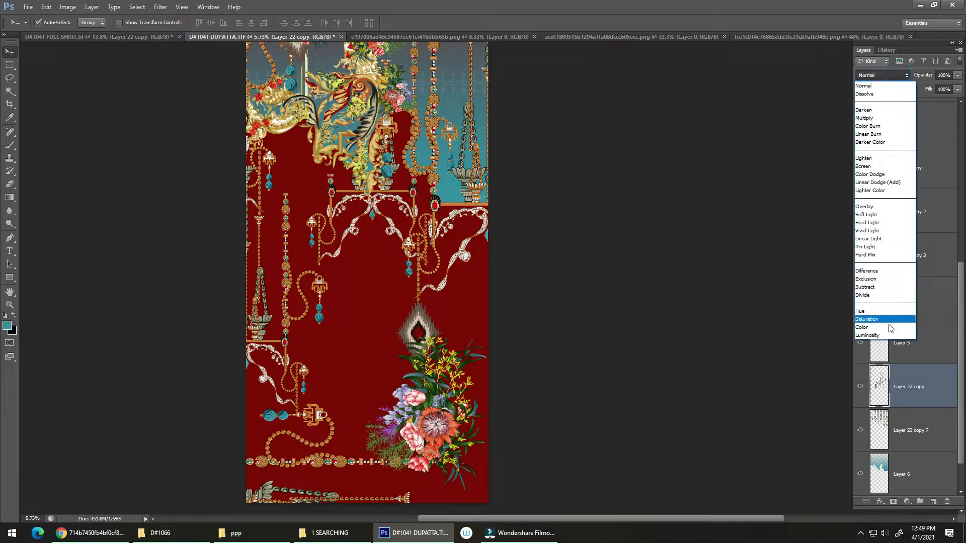
pyautogui.click(882, 322)
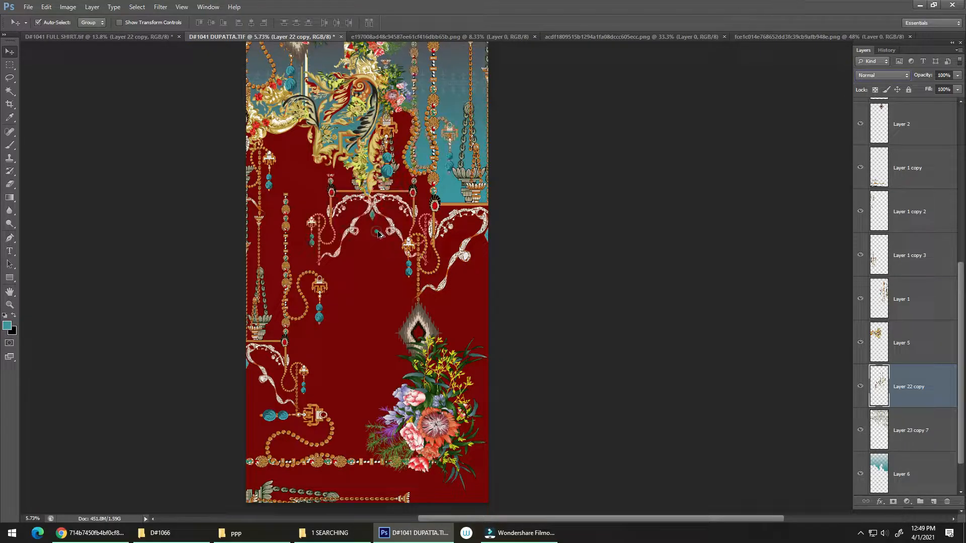
pyautogui.press('Delete')
pyautogui.moveTo(389, 232); pyautogui.dragTo(410, 276)
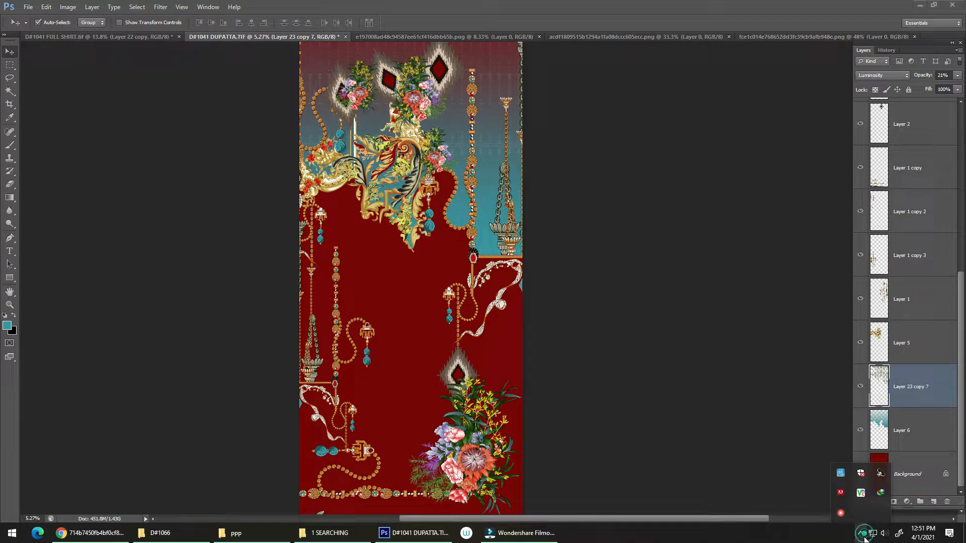
# Step: Select the dupatta's full width from the gold ornament down to the lower edge and add a new layer beneath the column pattern layer
pyautogui.moveTo(397, 309); pyautogui.dragTo(438, 288)
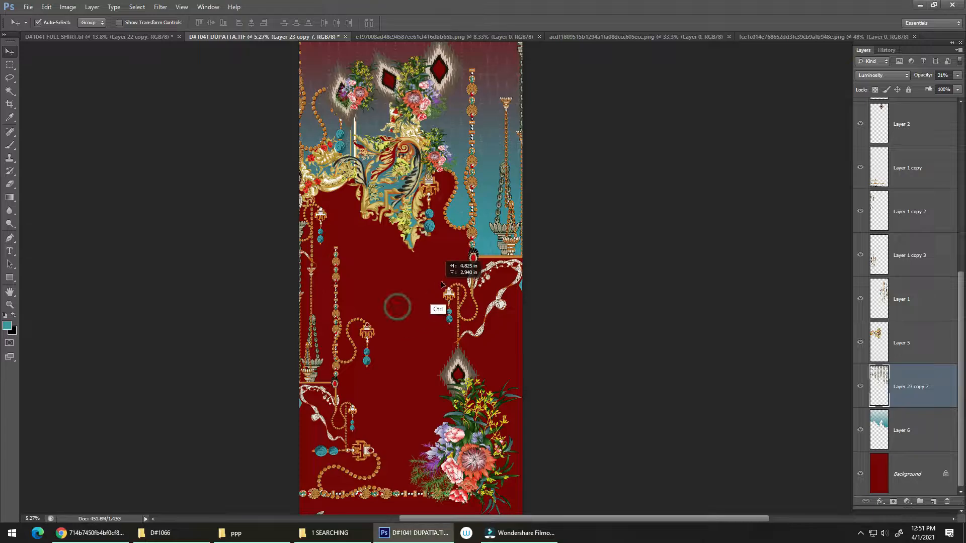
pyautogui.moveTo(420, 321); pyautogui.dragTo(424, 297)
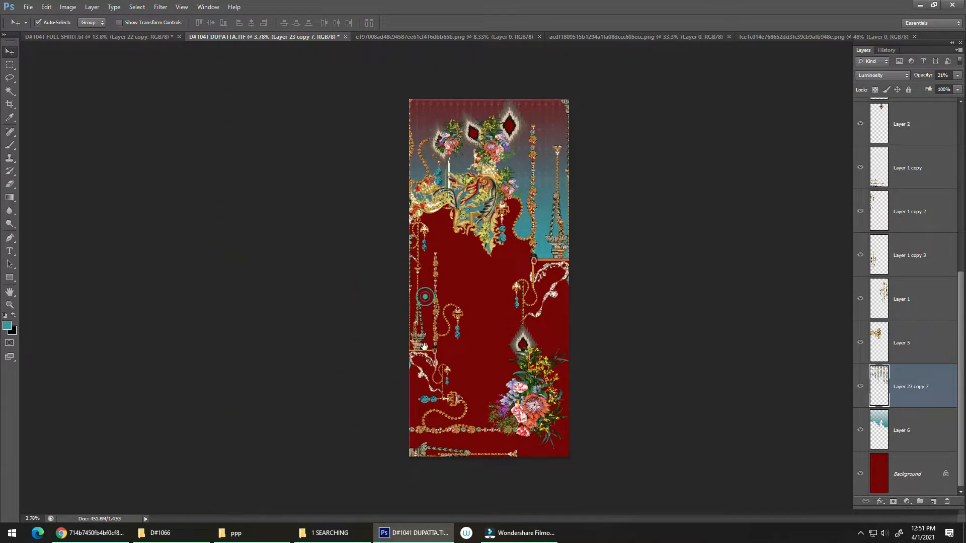
pyautogui.moveTo(469, 356)
pyautogui.mouseDown()
pyautogui.moveTo(483, 354)
pyautogui.moveTo(466, 355)
pyautogui.mouseUp()
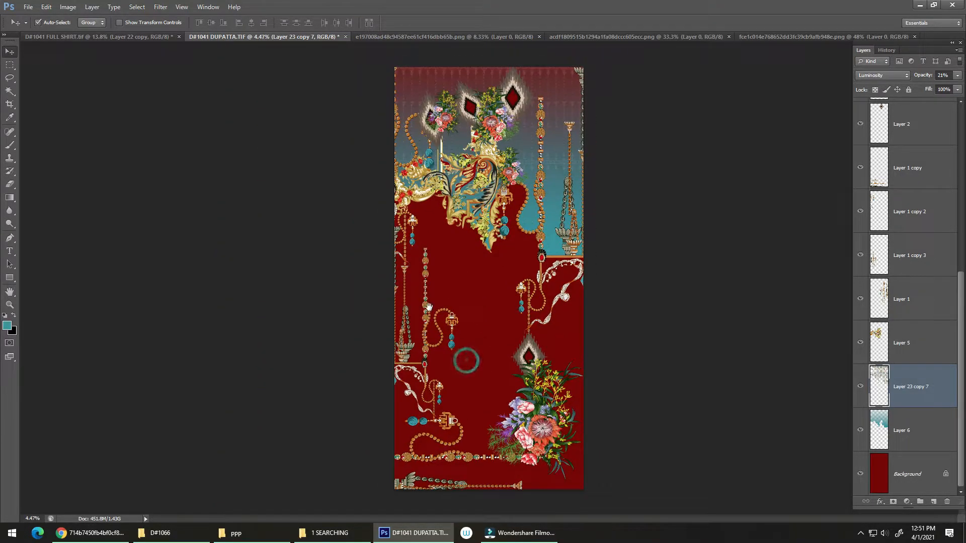
pyautogui.press('m')
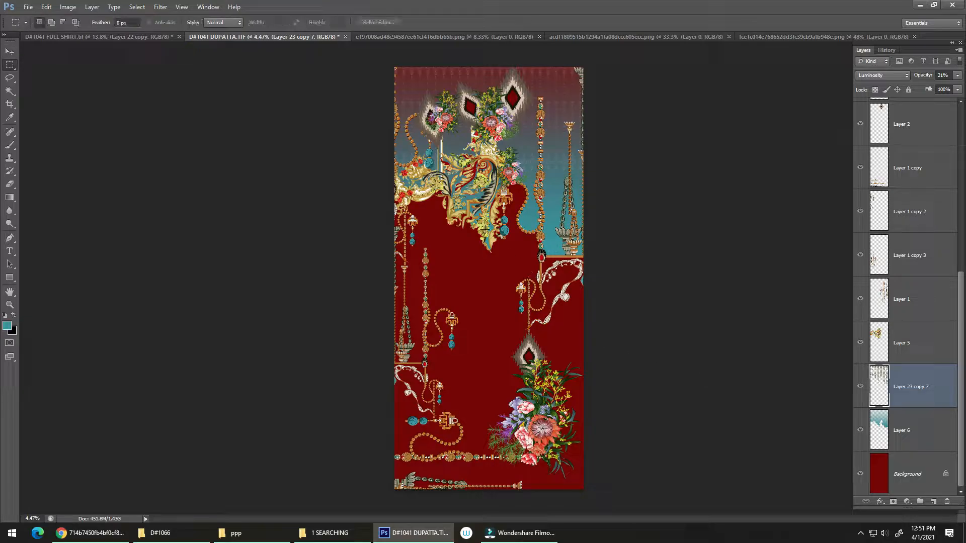
pyautogui.moveTo(379, 174); pyautogui.dragTo(586, 502)
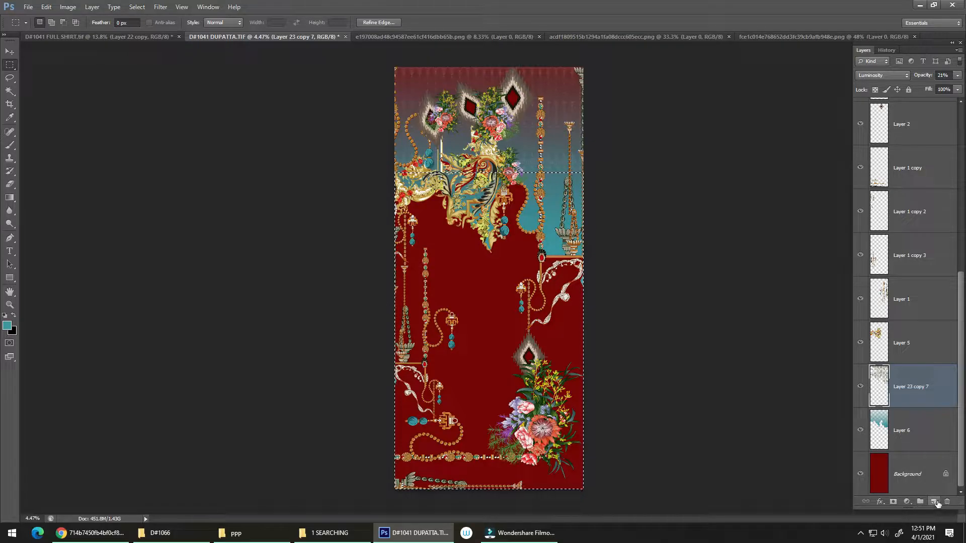
pyautogui.click(933, 502)
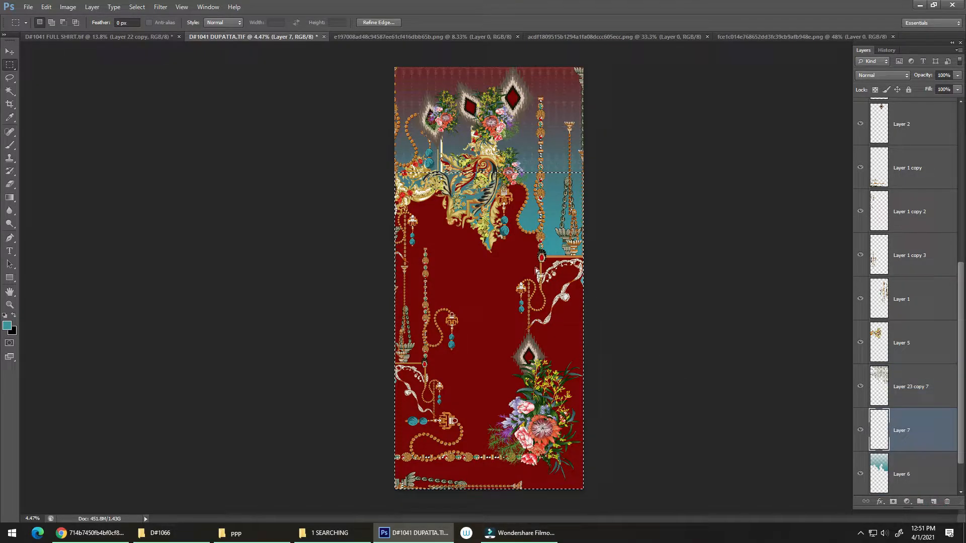
# Step: Sample the near-black teal inside the bead loop of the full shirt design as the foreground colour and return to the dupatta file
pyautogui.press('g')
pyautogui.click(153, 36)
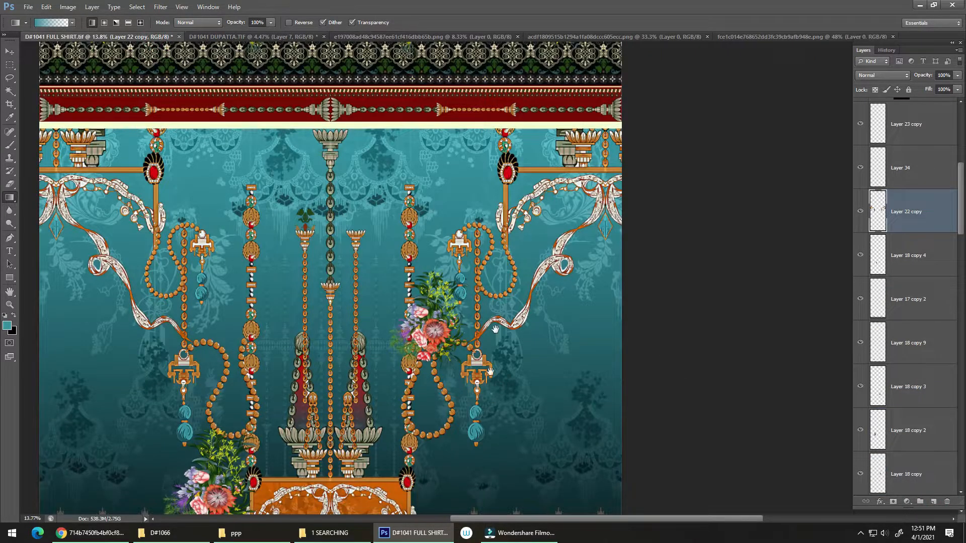
pyautogui.moveTo(495, 330); pyautogui.dragTo(517, 61)
pyautogui.moveTo(441, 257); pyautogui.dragTo(447, 257)
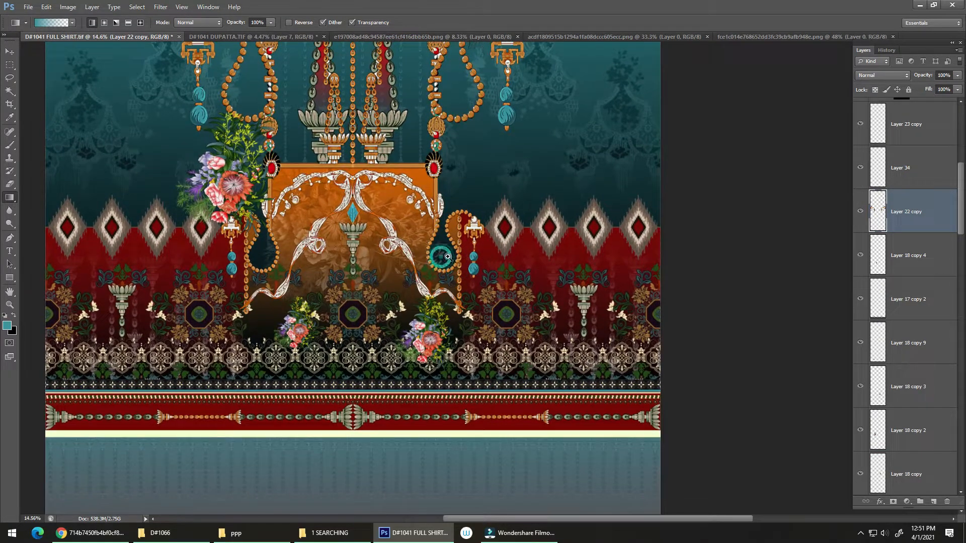
pyautogui.press('i')
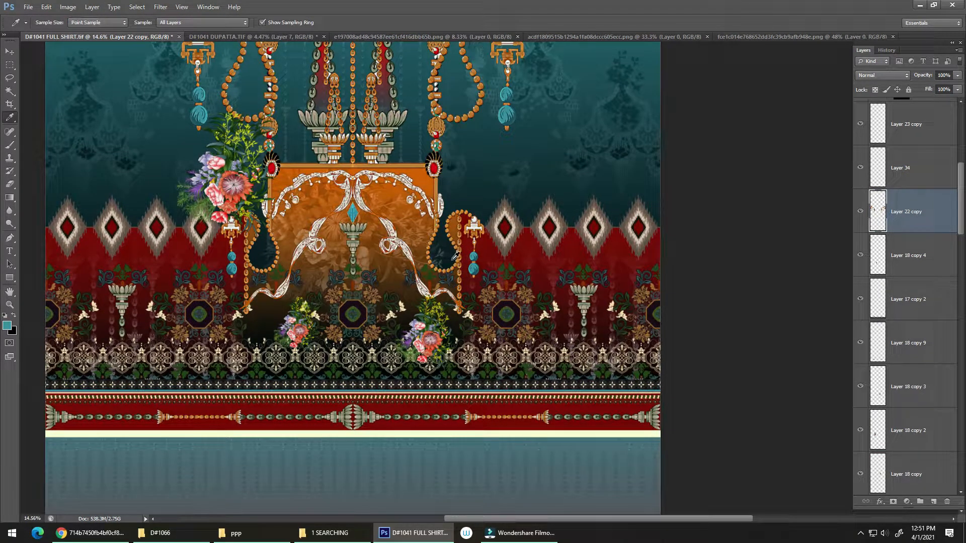
pyautogui.click(455, 257)
pyautogui.click(294, 35)
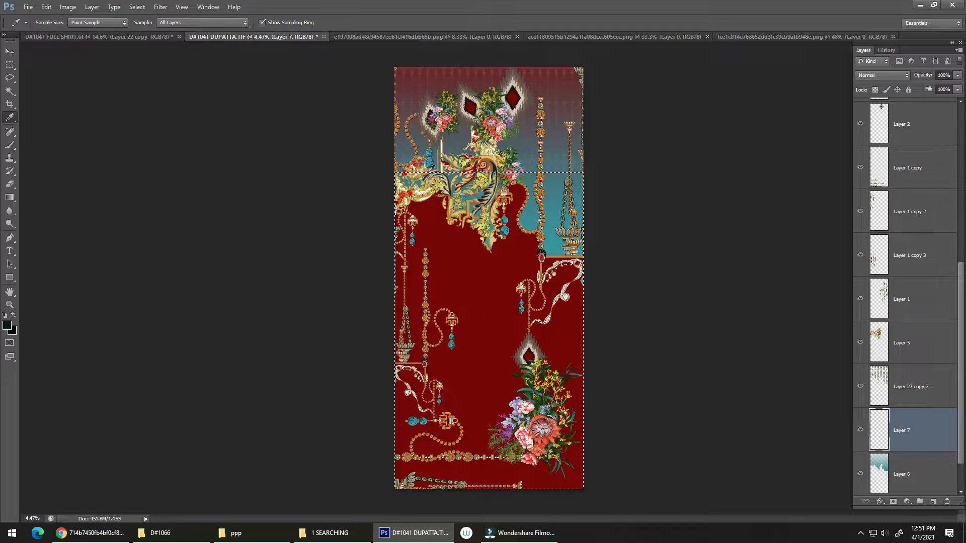
# Step: Fill the selection on the new layer with a downward dark-to-transparent gradient, clear it from the teal gradient area and deselect
pyautogui.press('g')
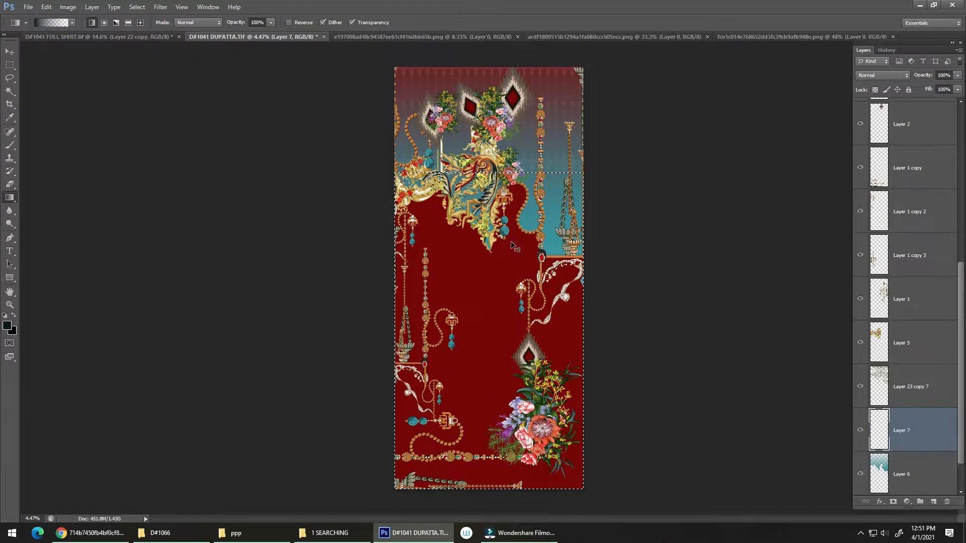
pyautogui.hotkey('ctrl', 'z')
pyautogui.moveTo(546, 191); pyautogui.dragTo(543, 223)
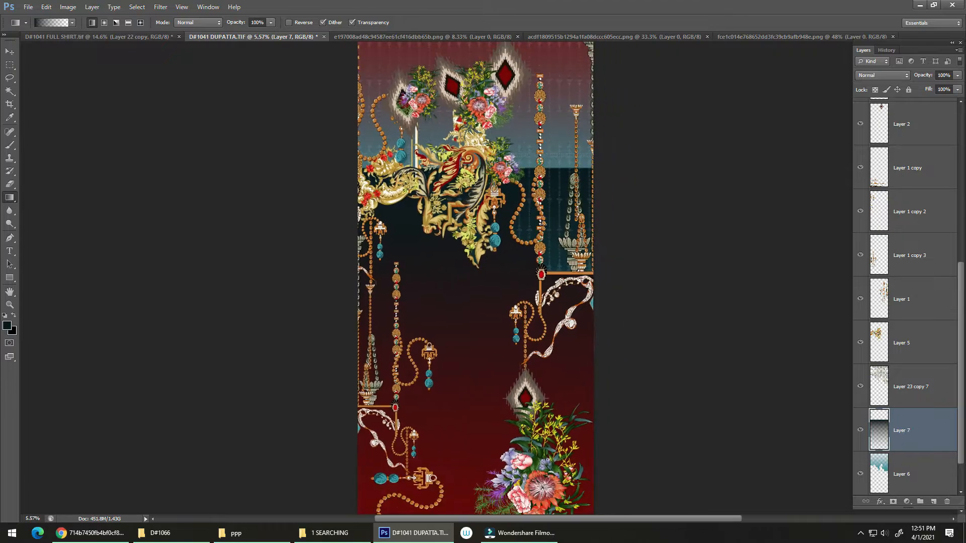
pyautogui.keyDown('ctrl'); pyautogui.click(879, 470); pyautogui.keyUp('ctrl')
pyautogui.press('Delete')
pyautogui.hotkey('ctrl', 'd')
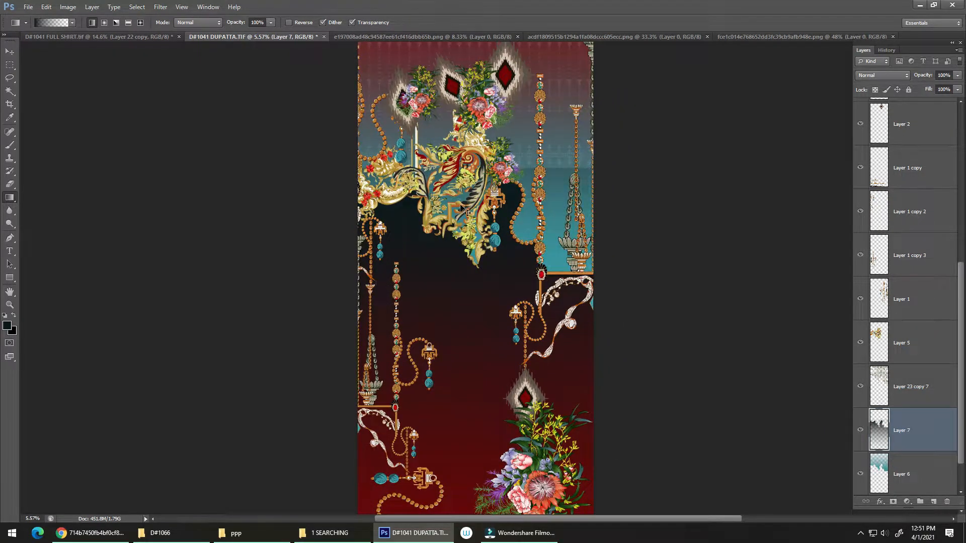
# Step: Check the dark gradient layer against the artwork, then lasso the teal area beside the ornament and cut the leftover dark tint there
pyautogui.moveTo(486, 243); pyautogui.dragTo(586, 172)
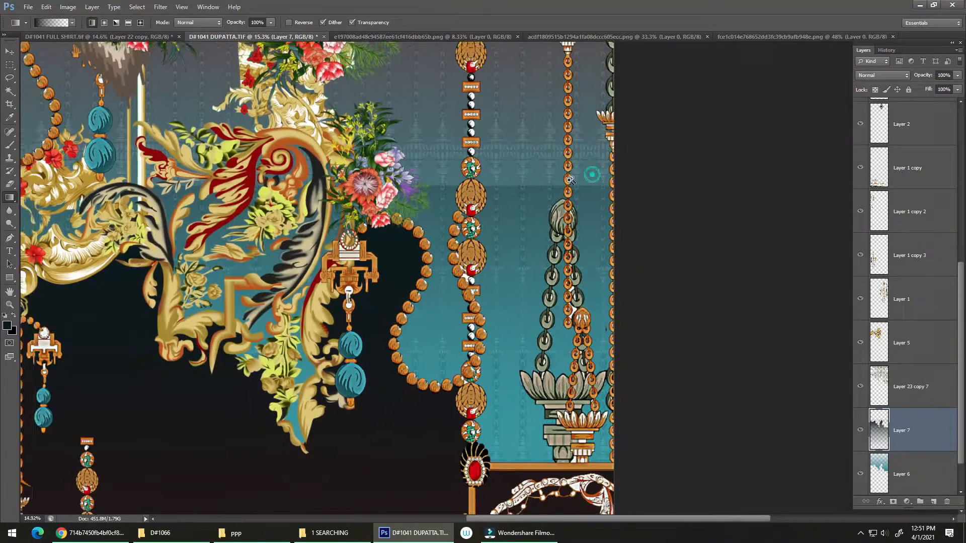
pyautogui.click(859, 434)
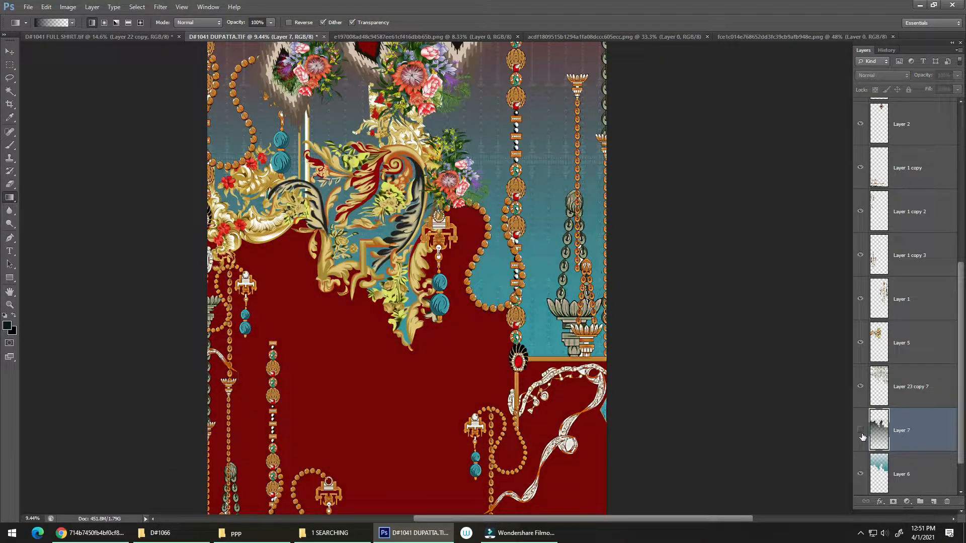
pyautogui.click(860, 430)
pyautogui.press('l')
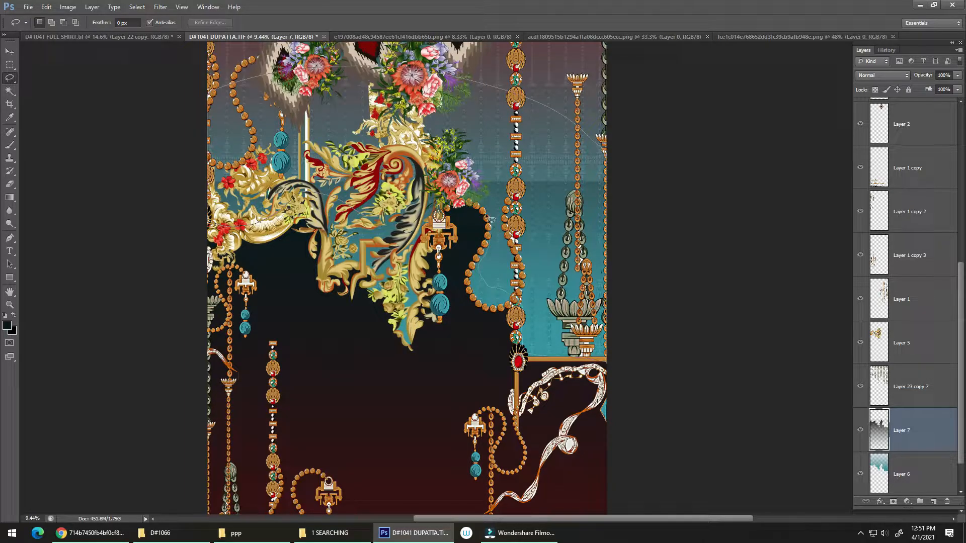
pyautogui.moveTo(439, 188); pyautogui.dragTo(440, 192)
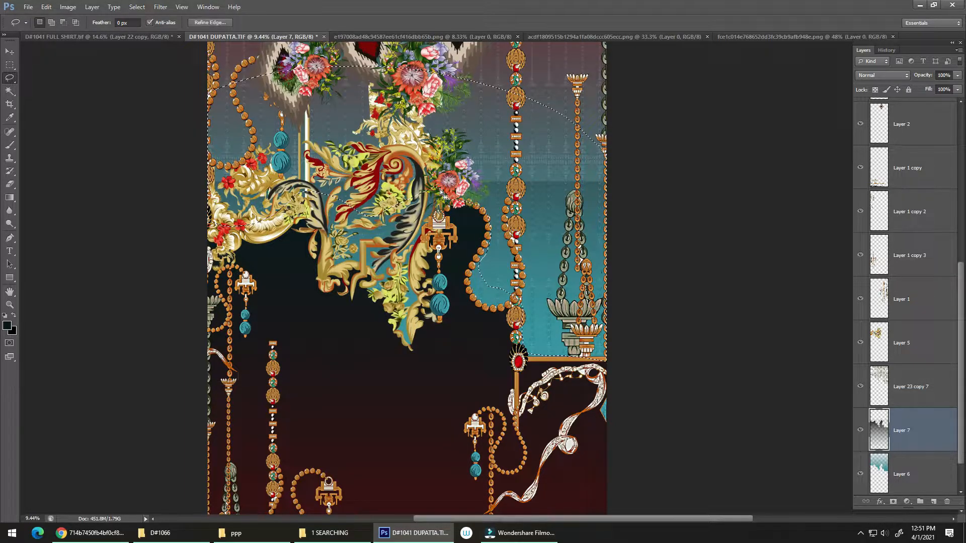
pyautogui.hotkey('ctrl', 'x')
pyautogui.scroll(-3, 491, 331)
pyautogui.scroll(3, 404, 259)
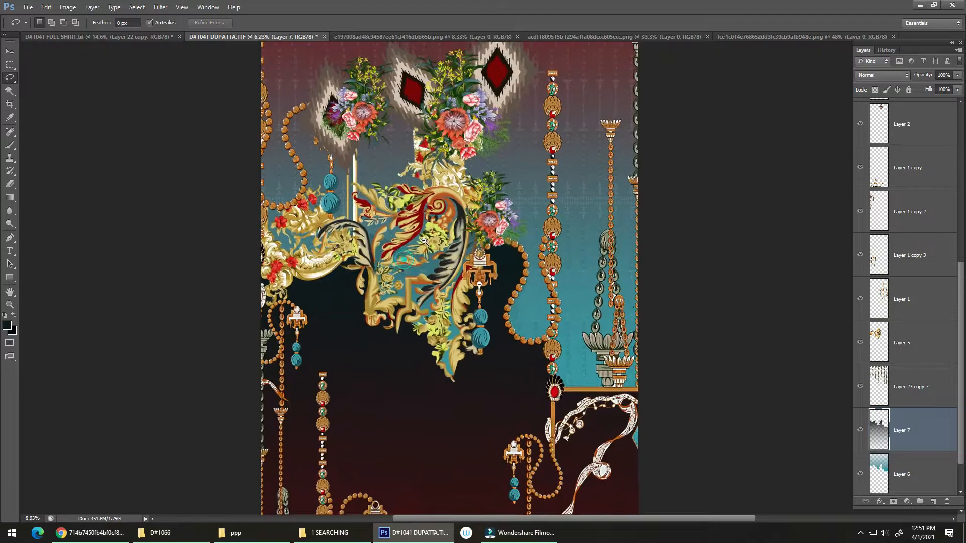
# Step: Erase the remaining dark tint over the gold ornament on the dark gradient layer with a 2000 px eraser
pyautogui.press('e')
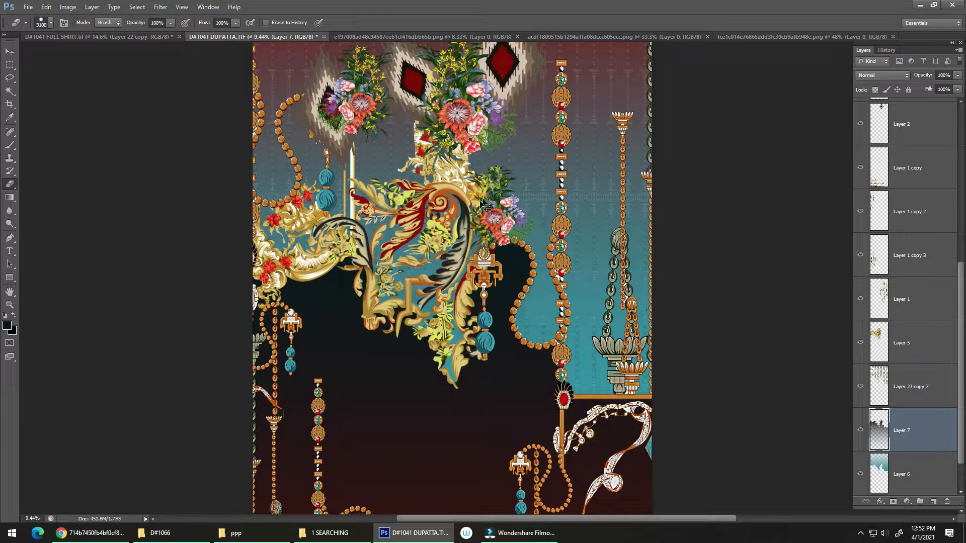
pyautogui.press('[')
pyautogui.press('[')
pyautogui.press('[')
pyautogui.press('[')
pyautogui.press('[')
pyautogui.press('[')
pyautogui.press('[')
pyautogui.press('[')
pyautogui.press('[')
pyautogui.press('[')
pyautogui.press('[')
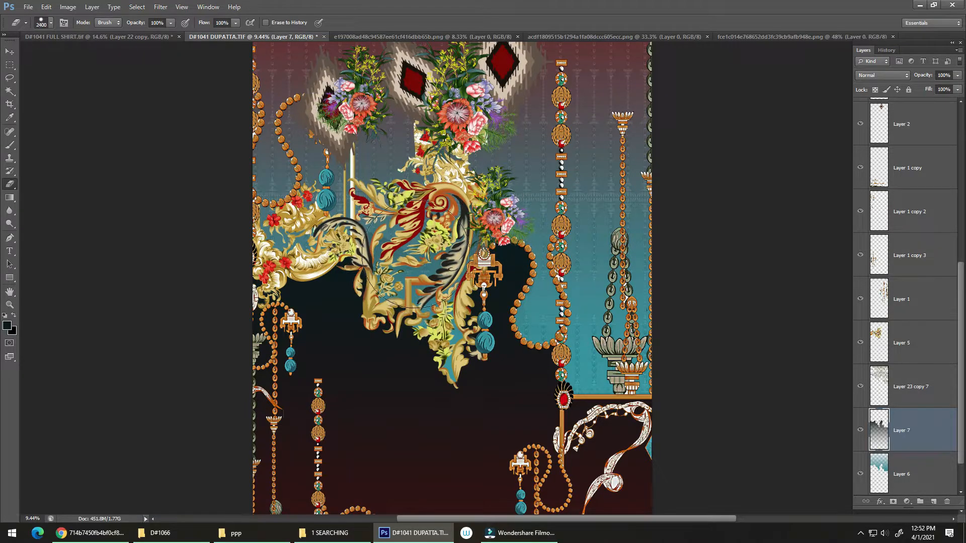
pyautogui.click(416, 266)
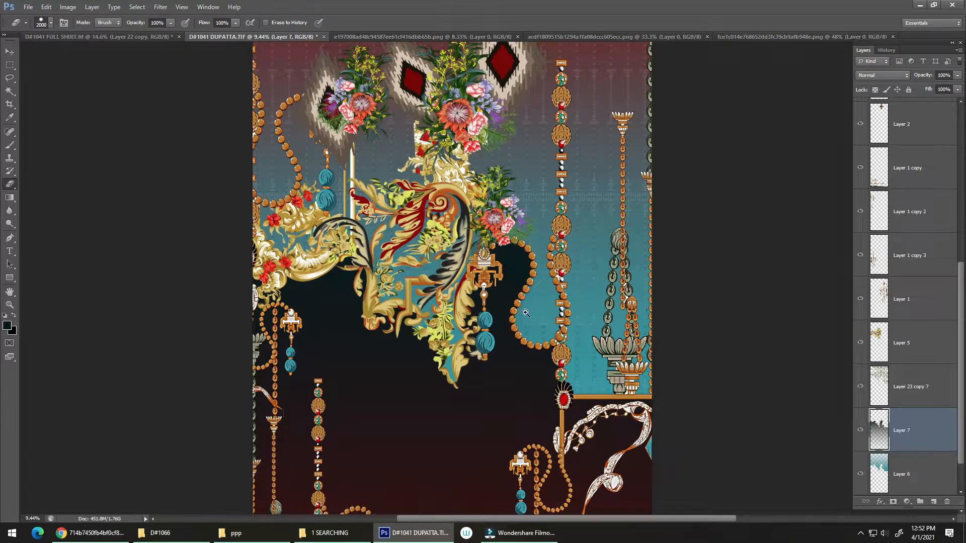
pyautogui.moveTo(525, 313); pyautogui.dragTo(480, 340)
pyautogui.moveTo(478, 250); pyautogui.dragTo(492, 250)
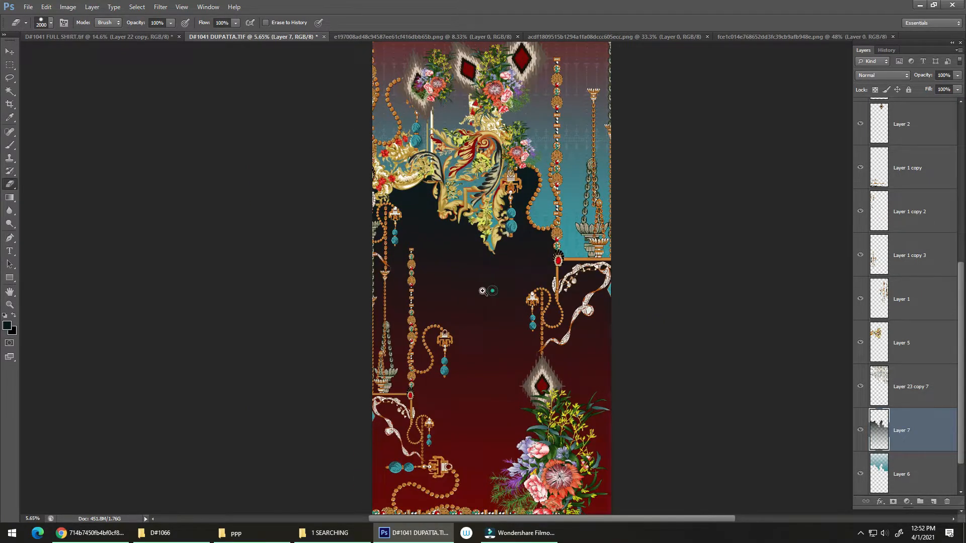
pyautogui.moveTo(492, 291)
pyautogui.mouseDown()
pyautogui.moveTo(475, 328)
pyautogui.moveTo(502, 341)
pyautogui.mouseUp()
# Step: Duplicate the large flower bouquet, flip the copy vertically and place it directly beneath the gold ornament
pyautogui.press('v')
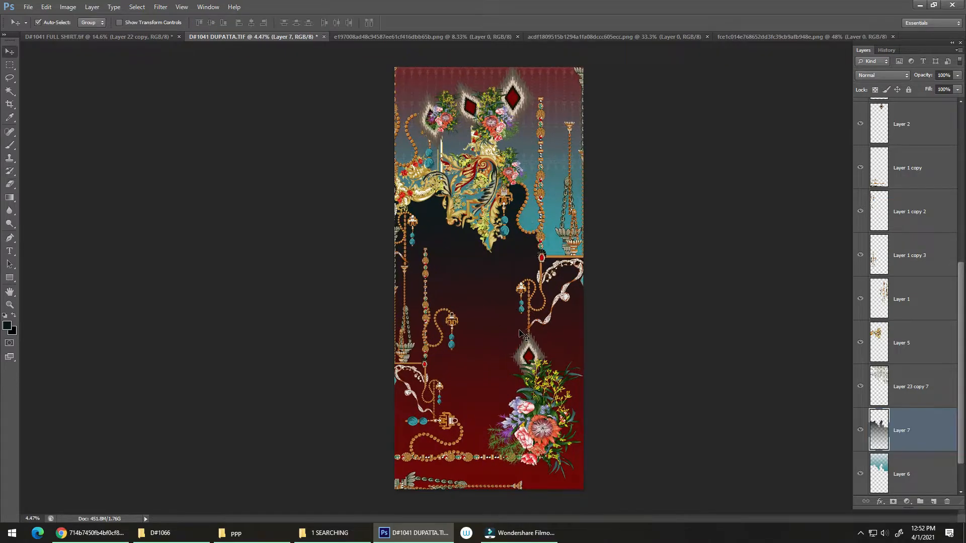
pyautogui.moveTo(524, 403); pyautogui.dragTo(460, 272)
pyautogui.hotkey('ctrl', 't')
pyautogui.rightClick(495, 292)
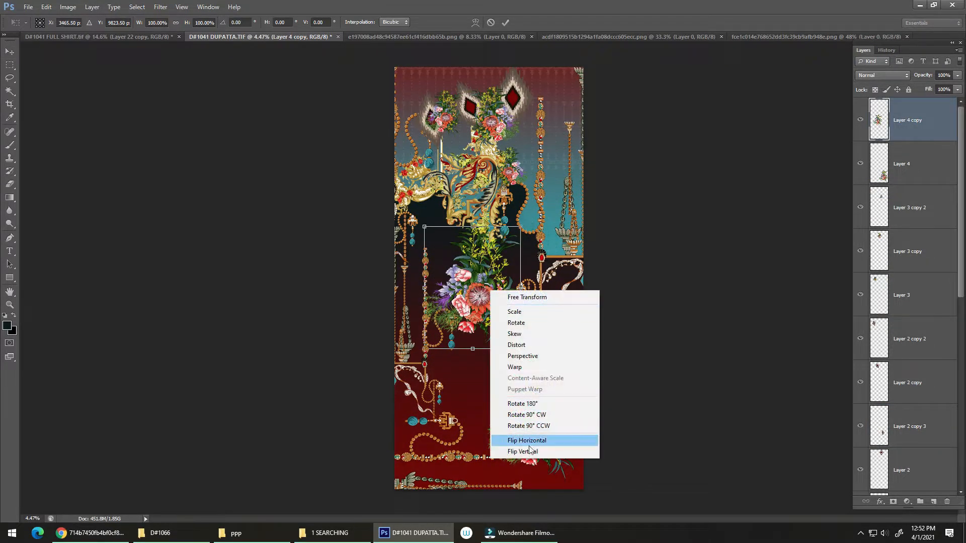
pyautogui.click(518, 453)
pyautogui.moveTo(493, 275); pyautogui.dragTo(492, 238)
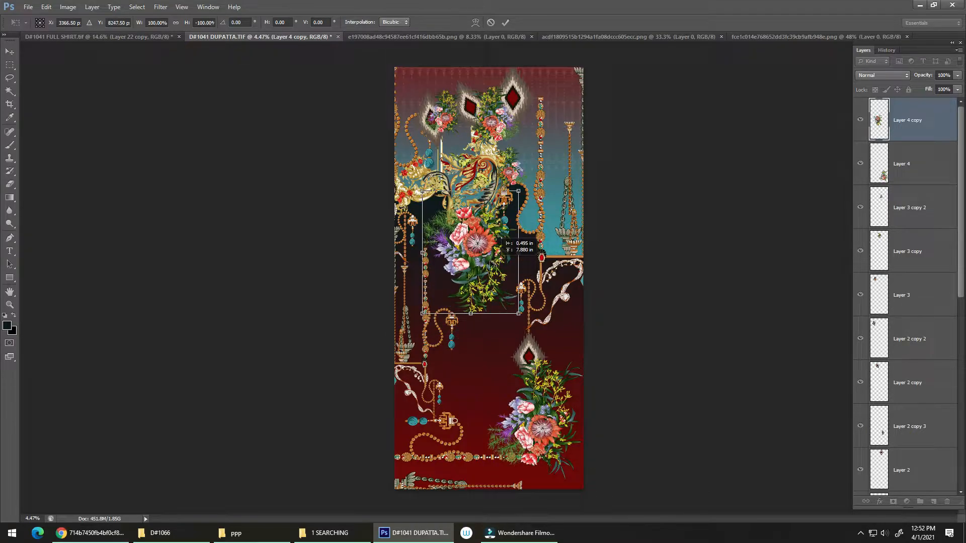
pyautogui.press('Return')
# Step: Reorder the flipped bouquet layer beneath the dark gradient layer, directly above the teal gradient layer
pyautogui.moveTo(931, 128); pyautogui.dragTo(925, 375)
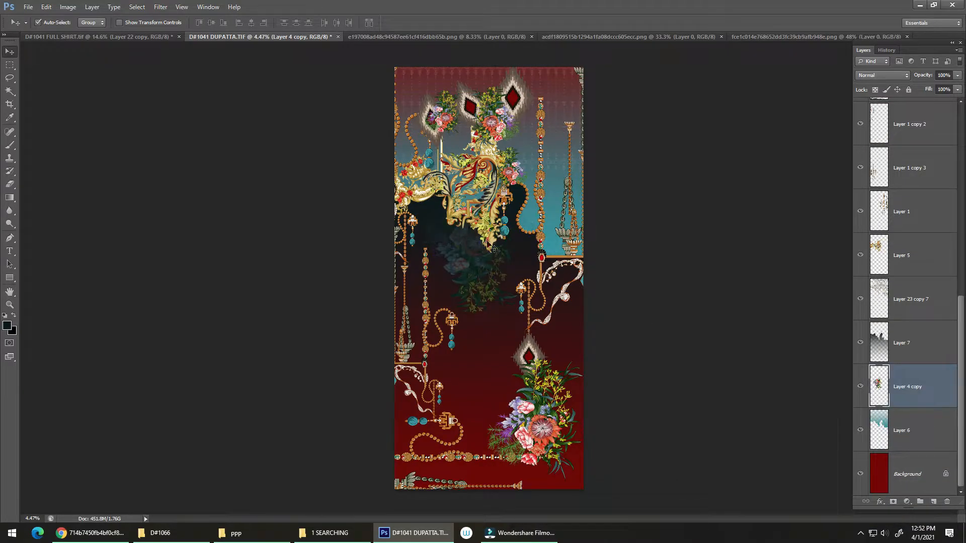
pyautogui.moveTo(487, 261); pyautogui.dragTo(541, 232)
pyautogui.moveTo(498, 268); pyautogui.dragTo(370, 297)
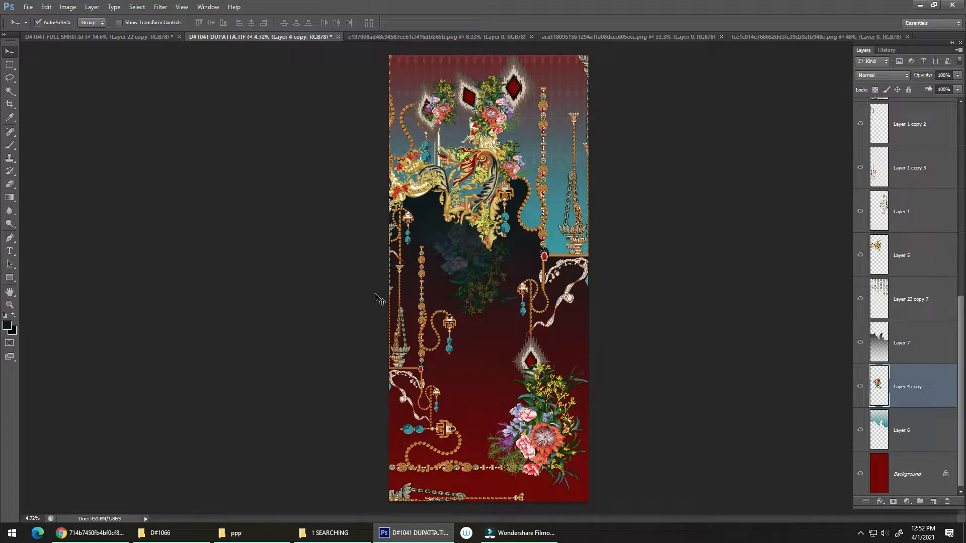
# Step: Duplicate the shaded bouquet into the lower red area, scaled to 152.81% and rotated 146.01°, and set its blend mode to Luminosity
pyautogui.hotkey('ctrl', 'j')
pyautogui.hotkey('ctrl', 't')
pyautogui.moveTo(505, 257); pyautogui.dragTo(510, 403)
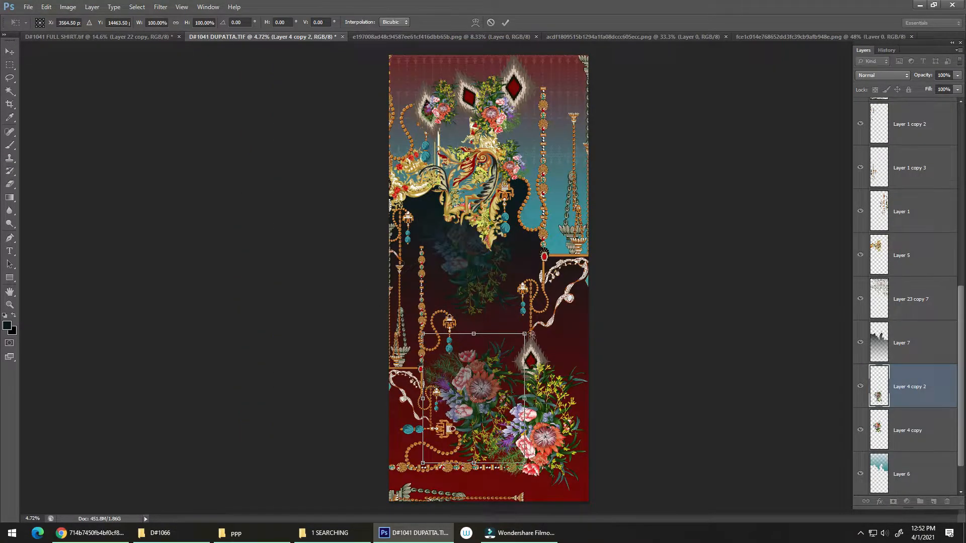
pyautogui.moveTo(527, 333); pyautogui.dragTo(447, 447)
pyautogui.moveTo(459, 443); pyautogui.dragTo(462, 444)
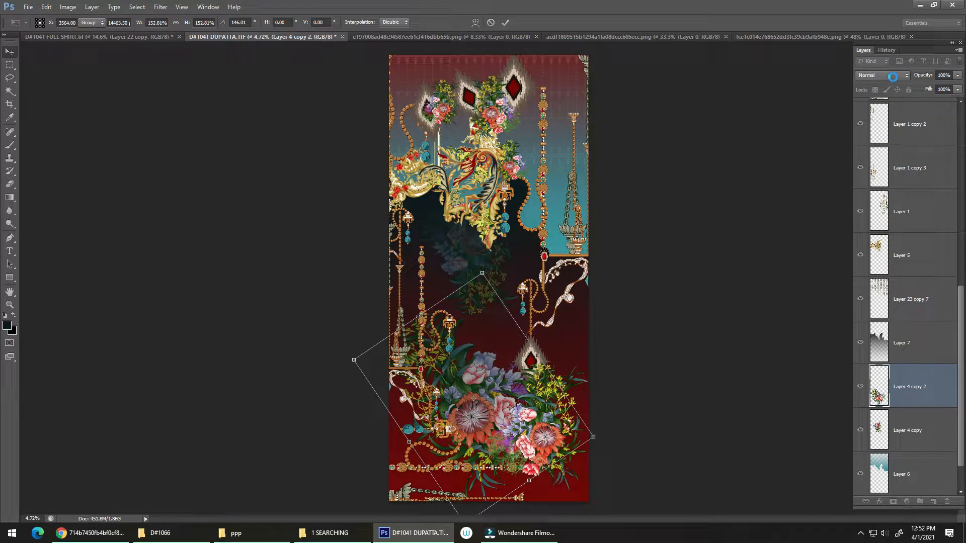
pyautogui.click(892, 73)
pyautogui.click(888, 335)
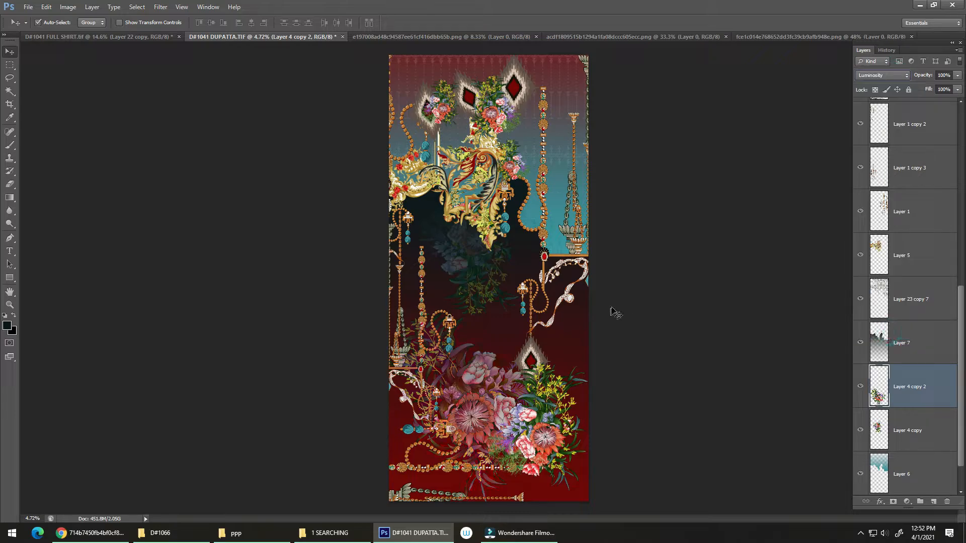
# Step: Lower the opacity of the Luminosity bouquet copy in the lower red area to 25%
pyautogui.click(957, 76)
pyautogui.moveTo(957, 88); pyautogui.dragTo(918, 91)
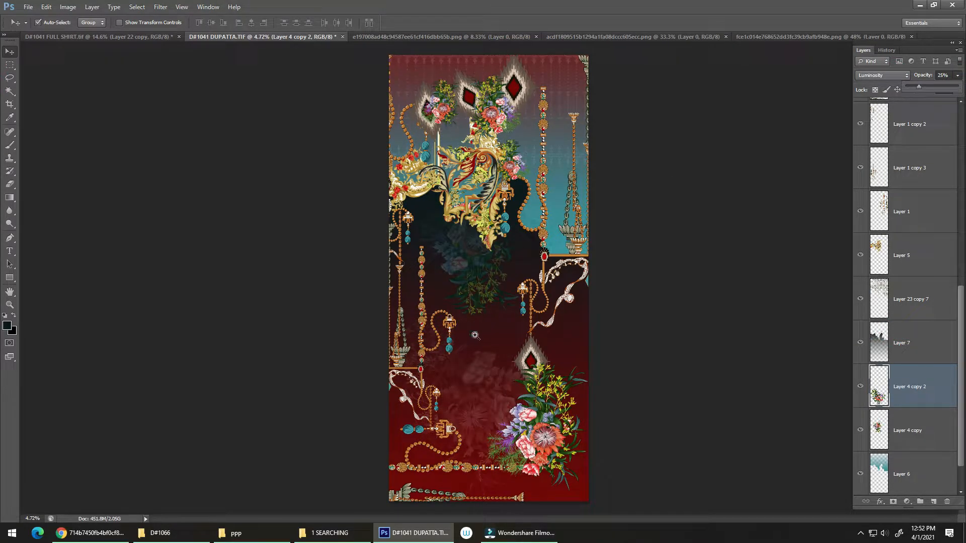
pyautogui.moveTo(475, 334); pyautogui.dragTo(503, 366)
pyautogui.moveTo(491, 365); pyautogui.dragTo(429, 266)
pyautogui.moveTo(437, 291); pyautogui.dragTo(422, 299)
pyautogui.moveTo(424, 300); pyautogui.dragTo(393, 392)
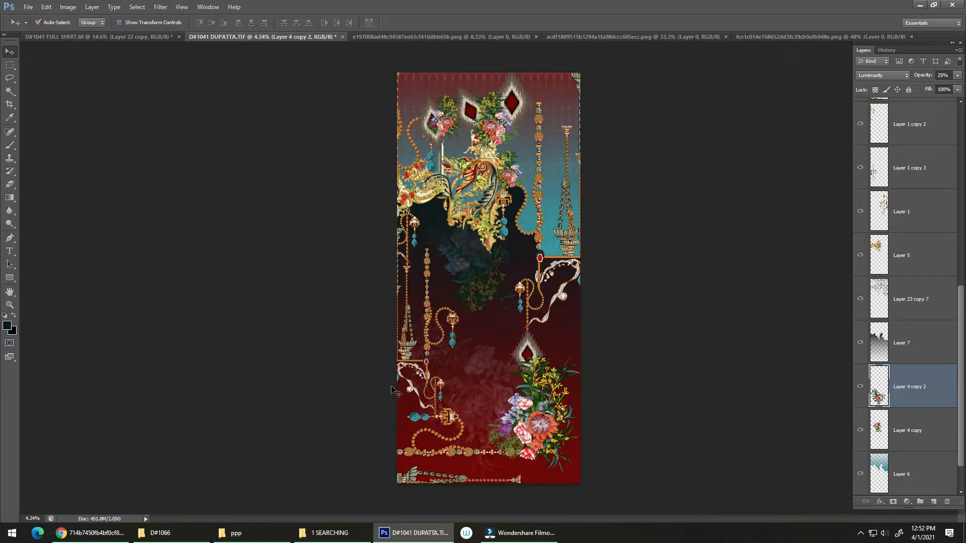
# Step: Scale the faded bouquet copy to about 83.4% and reposition it in the red area beside the lower diamond motif, behind the bright bouquet
pyautogui.hotkey('ctrl', 't')
pyautogui.moveTo(377, 308)
pyautogui.mouseDown()
pyautogui.moveTo(394, 324)
pyautogui.moveTo(387, 319)
pyautogui.mouseUp()
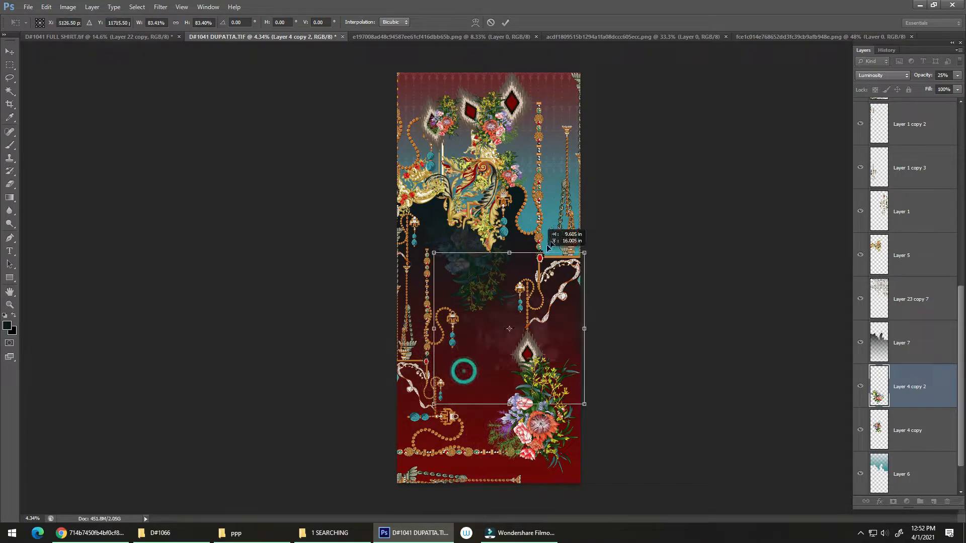
pyautogui.moveTo(459, 371); pyautogui.dragTo(601, 202)
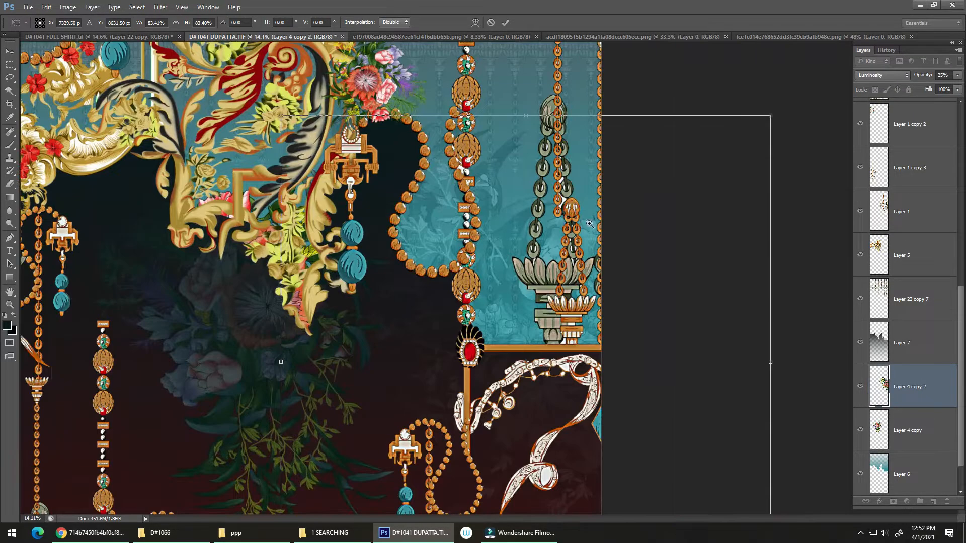
pyautogui.moveTo(531, 285); pyautogui.dragTo(509, 287)
pyautogui.moveTo(673, 274); pyautogui.dragTo(655, 389)
pyautogui.moveTo(550, 334); pyautogui.dragTo(494, 383)
pyautogui.moveTo(463, 412); pyautogui.dragTo(472, 321)
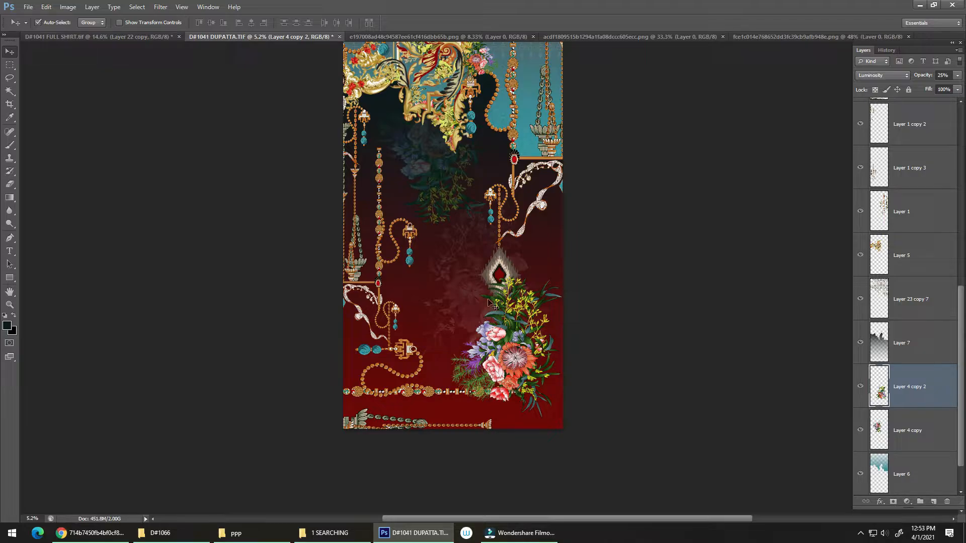
# Step: Save the dupatta document with the faded bouquet motifs in place
pyautogui.hotkey('ctrl', 's')
pyautogui.scroll(-1, 475, 314)
pyautogui.moveTo(474, 314); pyautogui.dragTo(483, 362)
pyautogui.scroll(1, 478, 385)
pyautogui.scroll(1, 460, 370)
pyautogui.scroll(2, 481, 352)
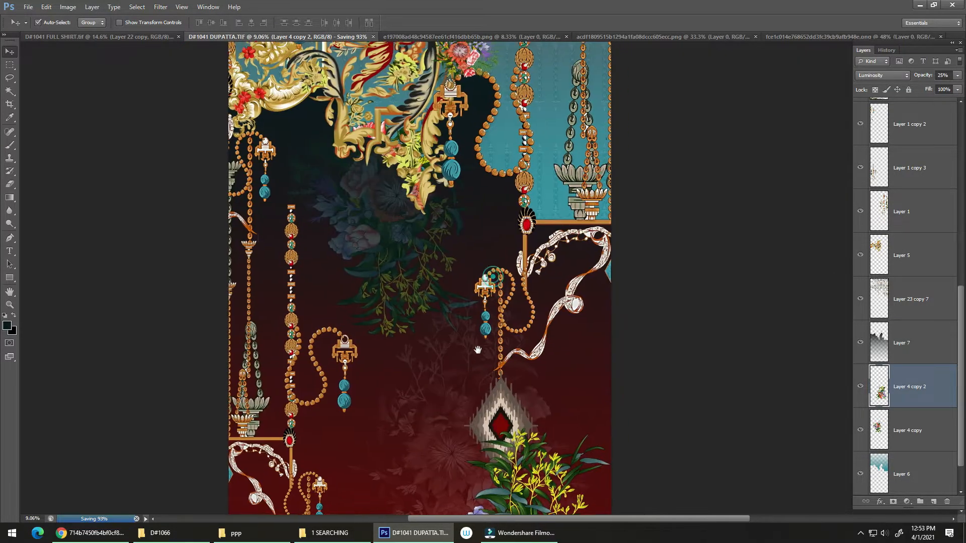